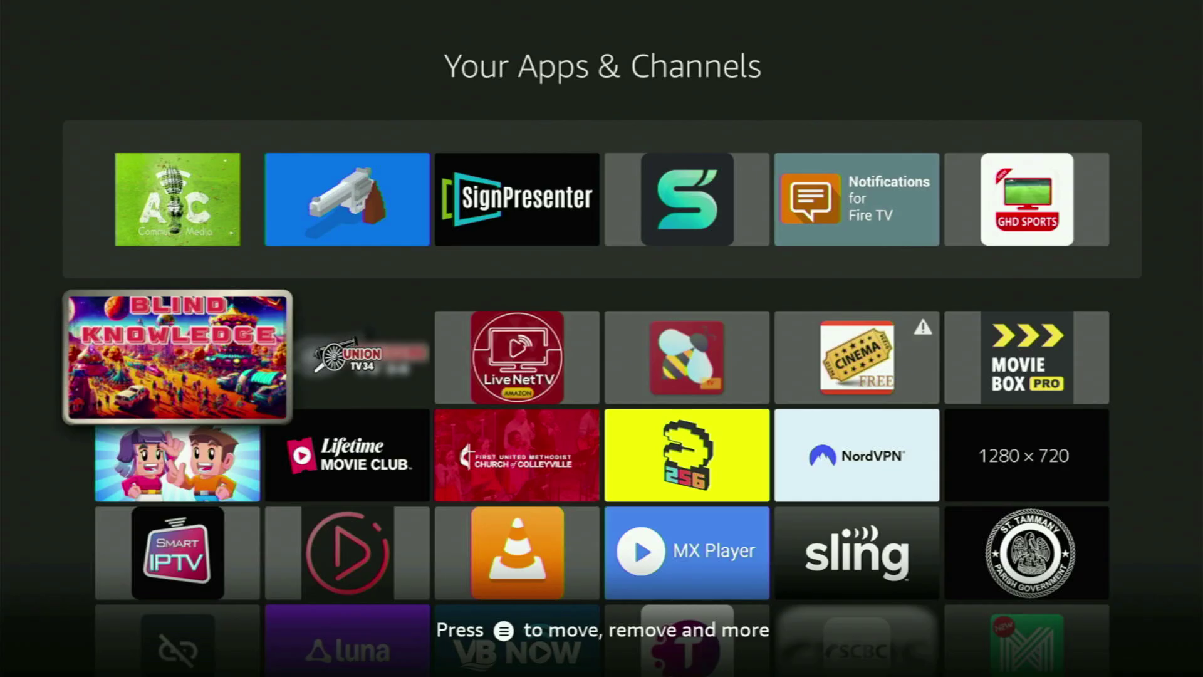
Step: Look through the installed apps grid as far as the Downloader app, and return to the Find page
{"action": "key", "text": "Down"}
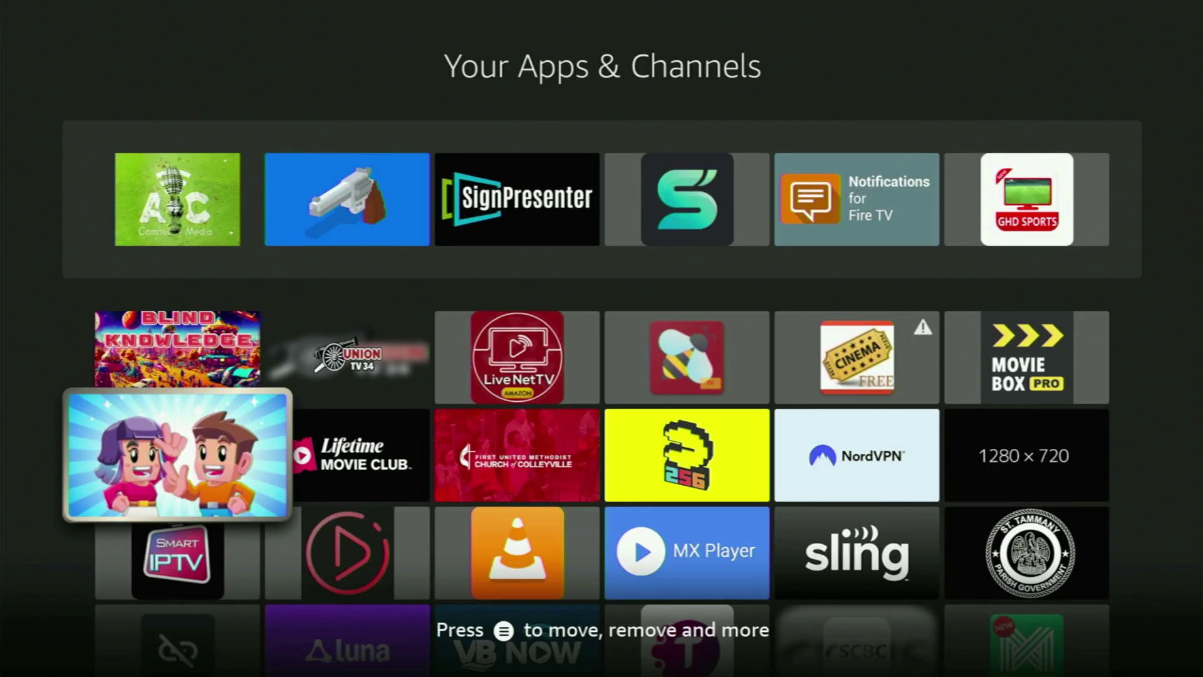
{"action": "key", "text": "Down"}
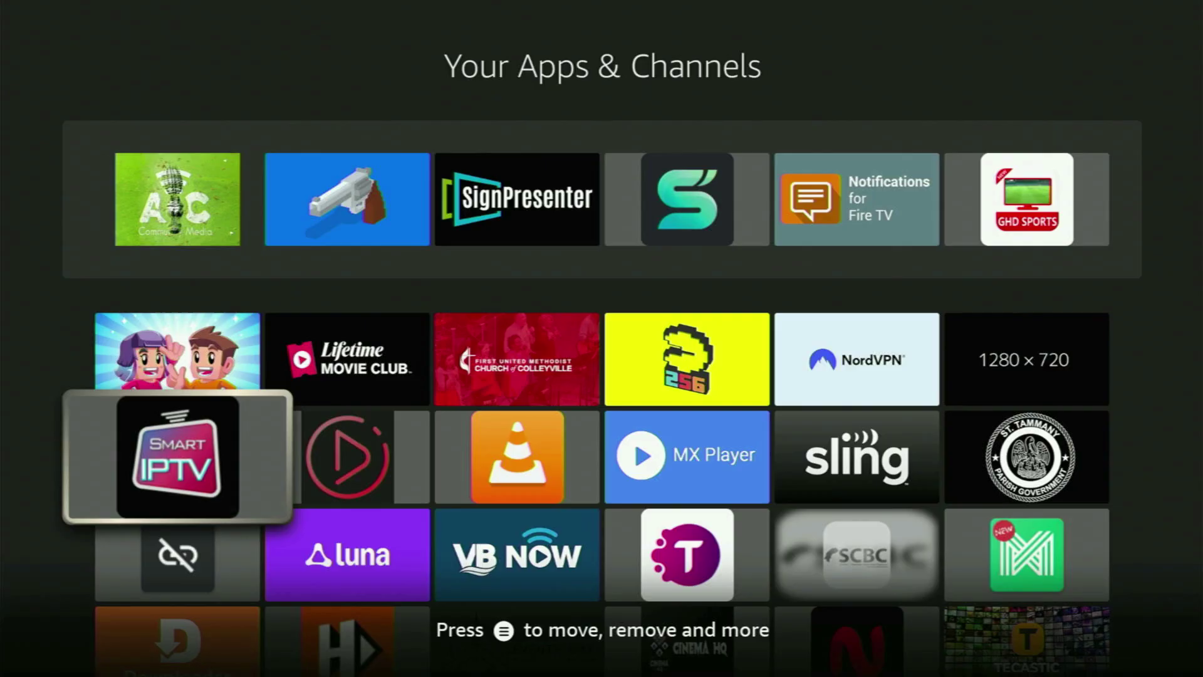
{"action": "key", "text": "Down"}
{"action": "key", "text": "Down"}
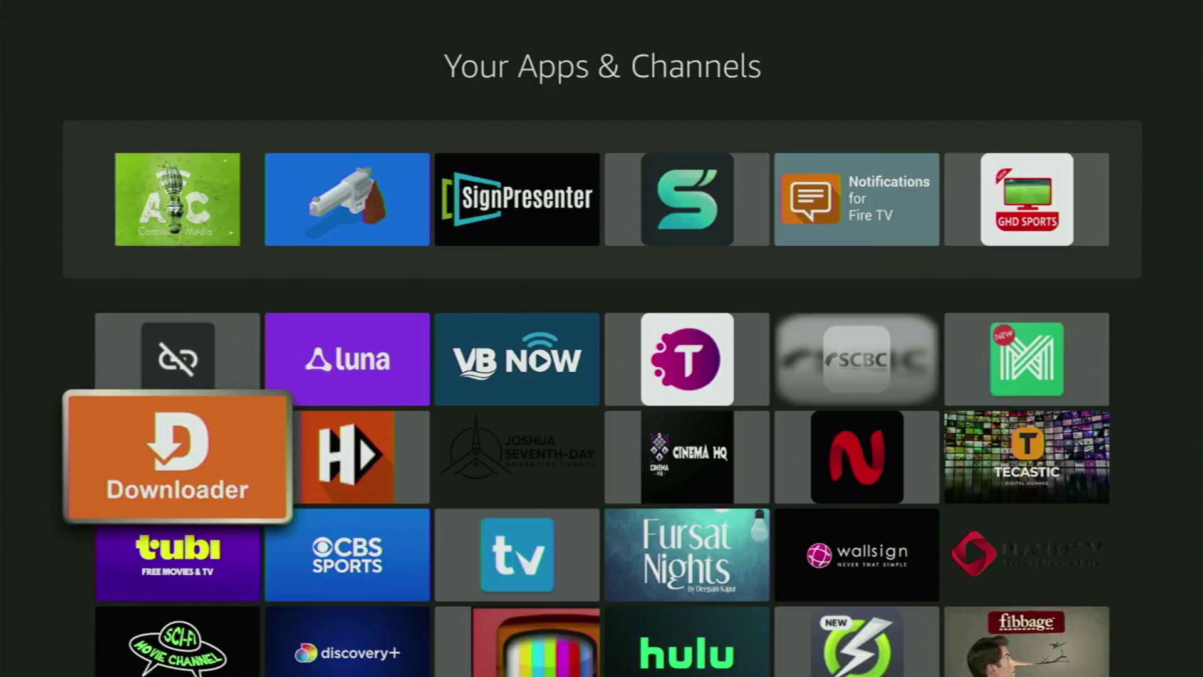
{"action": "key", "text": "Escape"}
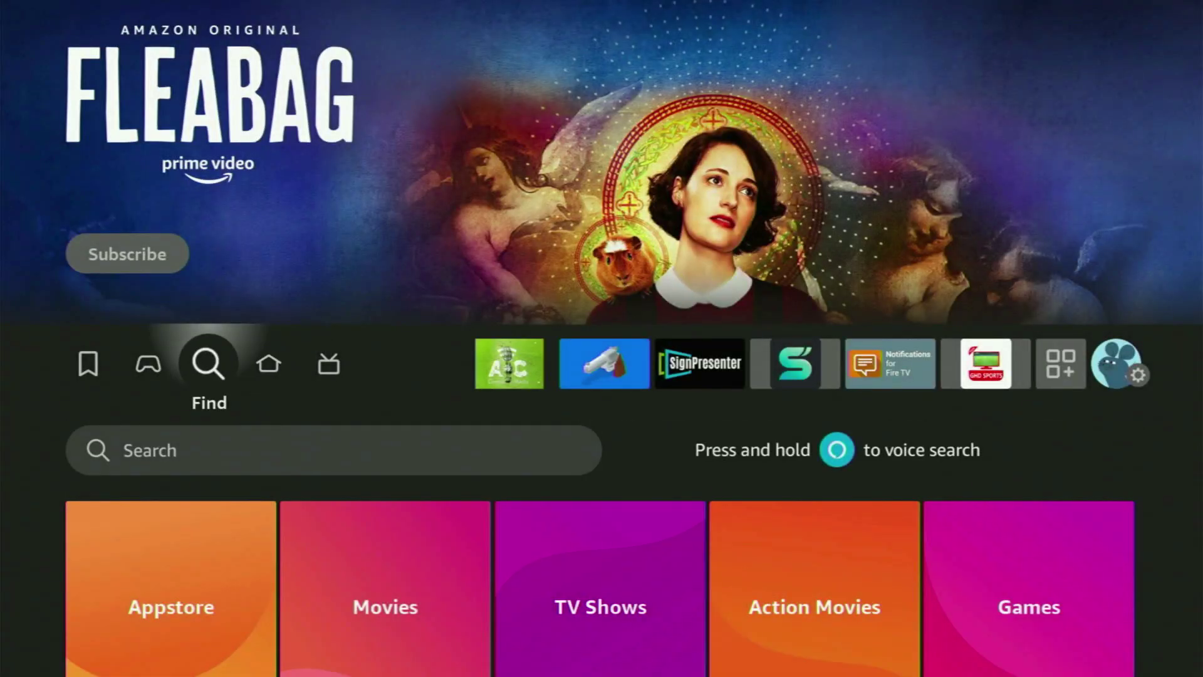
Step: Open the search from the Find page and enter "Down" as the search text
{"action": "key", "text": "Down"}
{"action": "key", "text": "Return"}
{"action": "key", "text": "Right"}
{"action": "key", "text": "Right"}
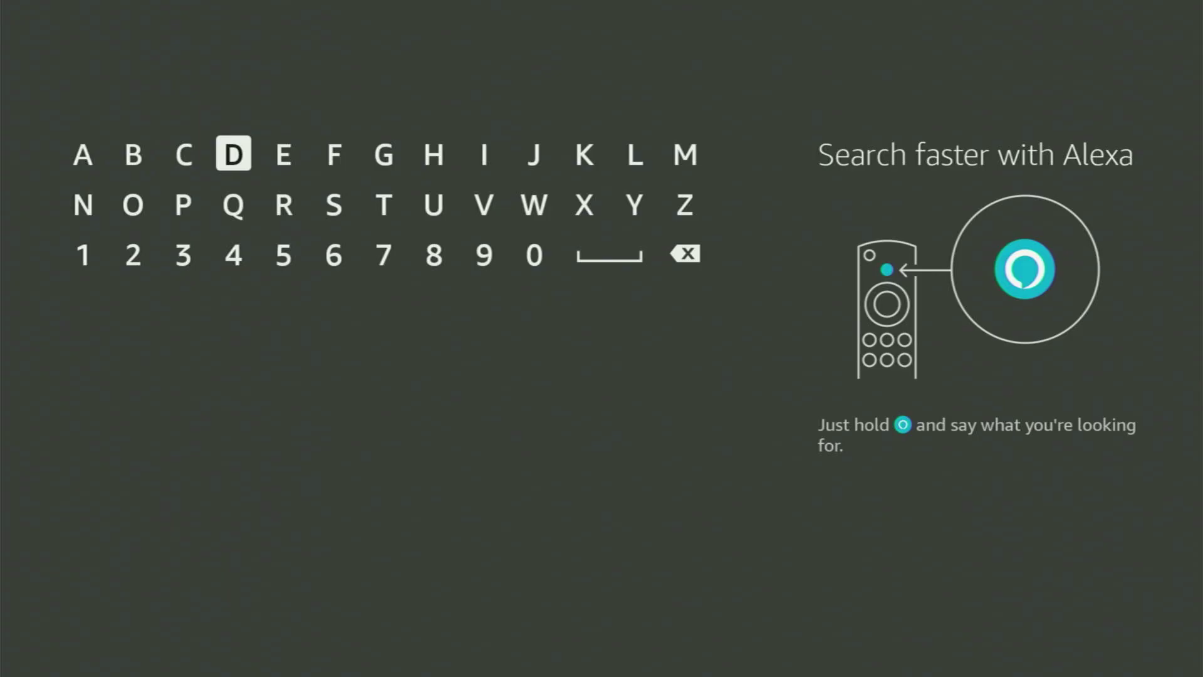
{"action": "key", "text": "Return"}
{"action": "key", "text": "Down"}
{"action": "key", "text": "Left"}
{"action": "key", "text": "Left"}
{"action": "key", "text": "Return"}
{"action": "key", "text": "Right"}
{"action": "key", "text": "Right"}
{"action": "key", "text": "Right"}
{"action": "key", "text": "Right"}
{"action": "key", "text": "Right"}
{"action": "key", "text": "Right"}
{"action": "key", "text": "Right"}
{"action": "key", "text": "Right"}
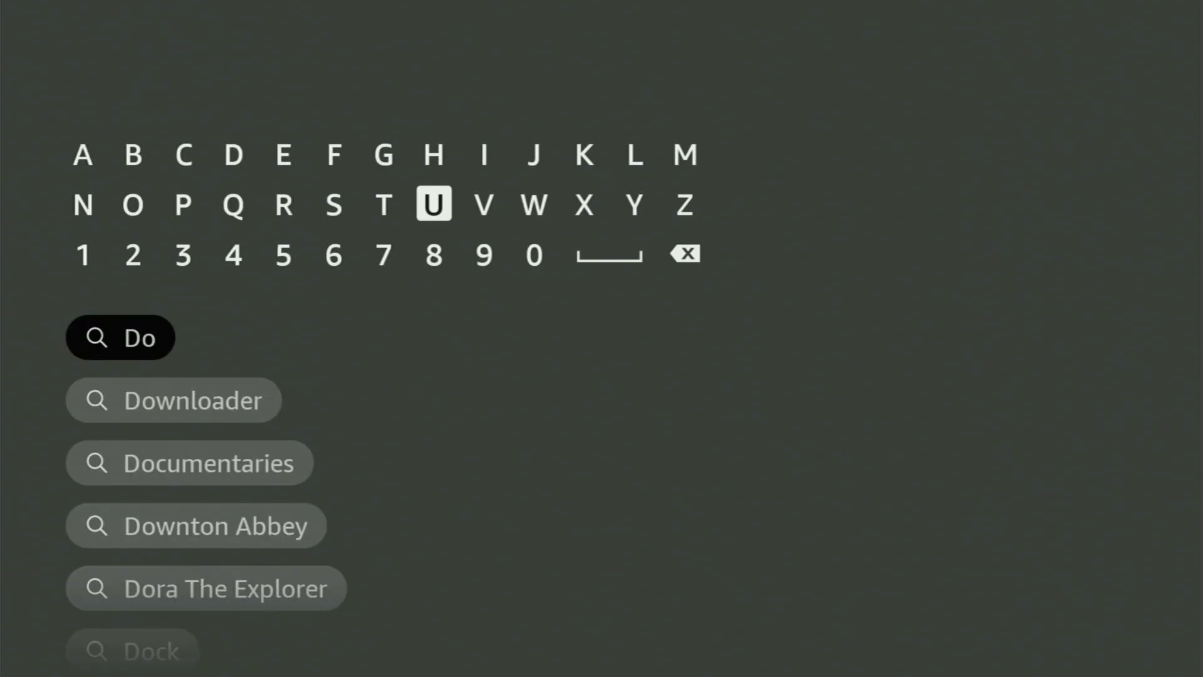
{"action": "key", "text": "Return"}
{"action": "key", "text": "Left"}
{"action": "key", "text": "Left"}
{"action": "key", "text": "Left"}
{"action": "key", "text": "Left"}
{"action": "key", "text": "Left"}
{"action": "key", "text": "Left"}
{"action": "key", "text": "Left"}
{"action": "key", "text": "Left"}
{"action": "key", "text": "Left"}
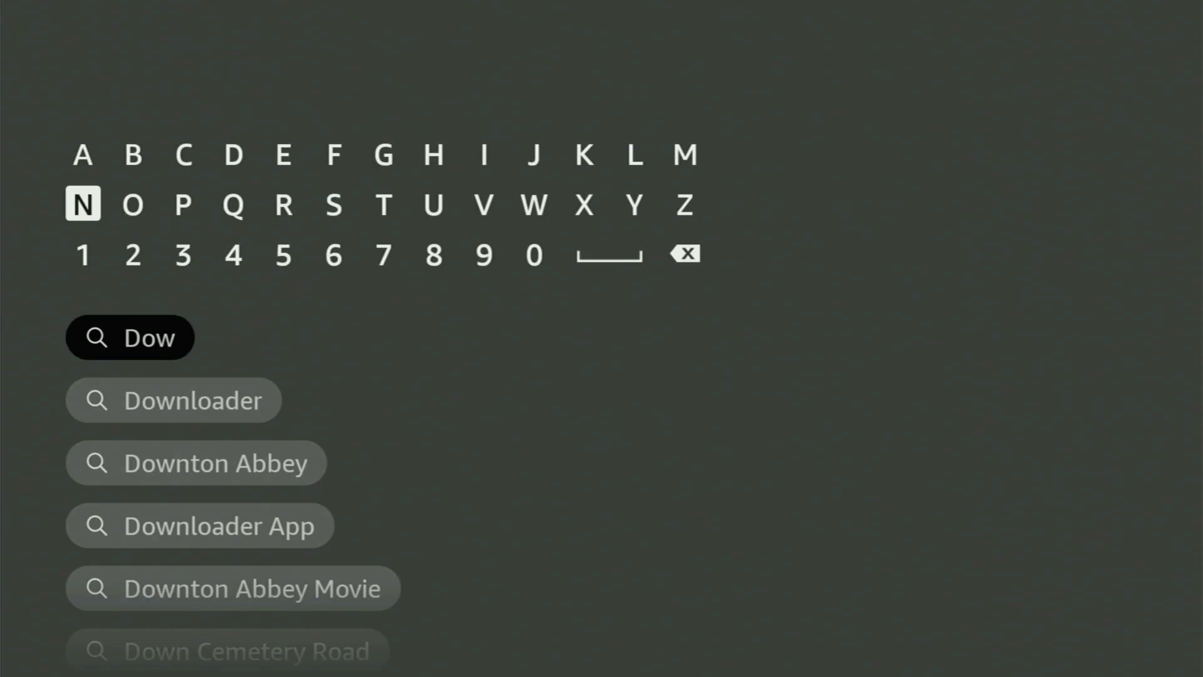
{"action": "key", "text": "Return"}
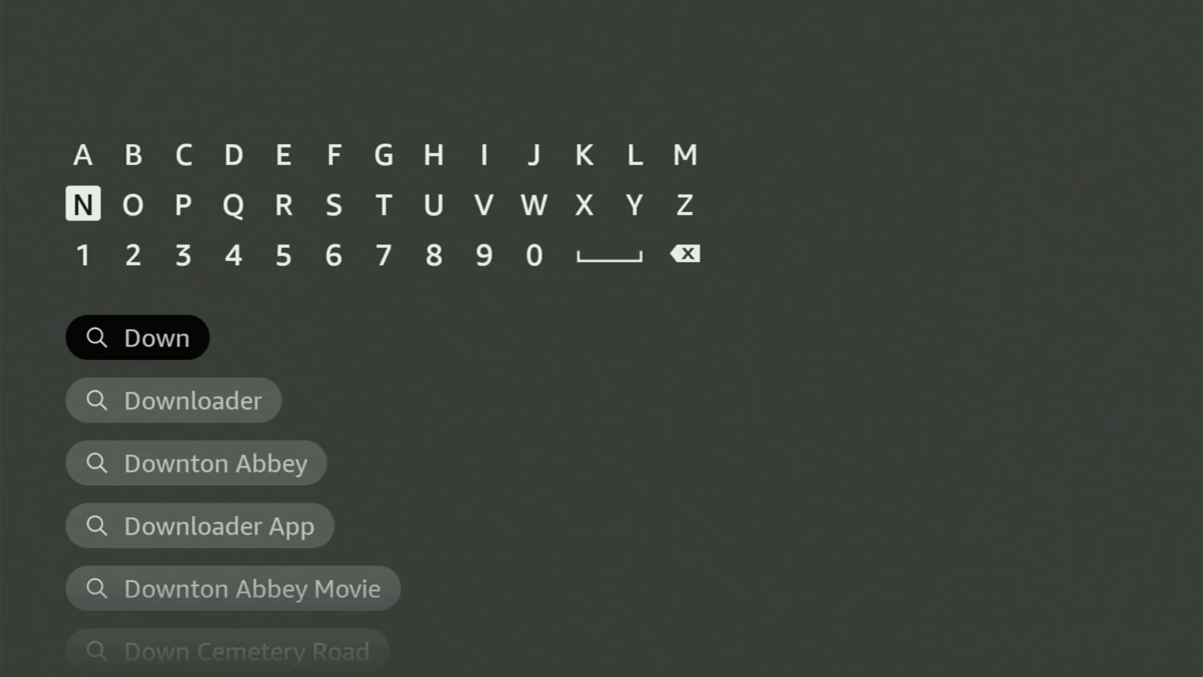
Step: Run the search with the suggested term "Downloader"
{"action": "key", "text": "Down"}
{"action": "key", "text": "Down"}
{"action": "key", "text": "Down"}
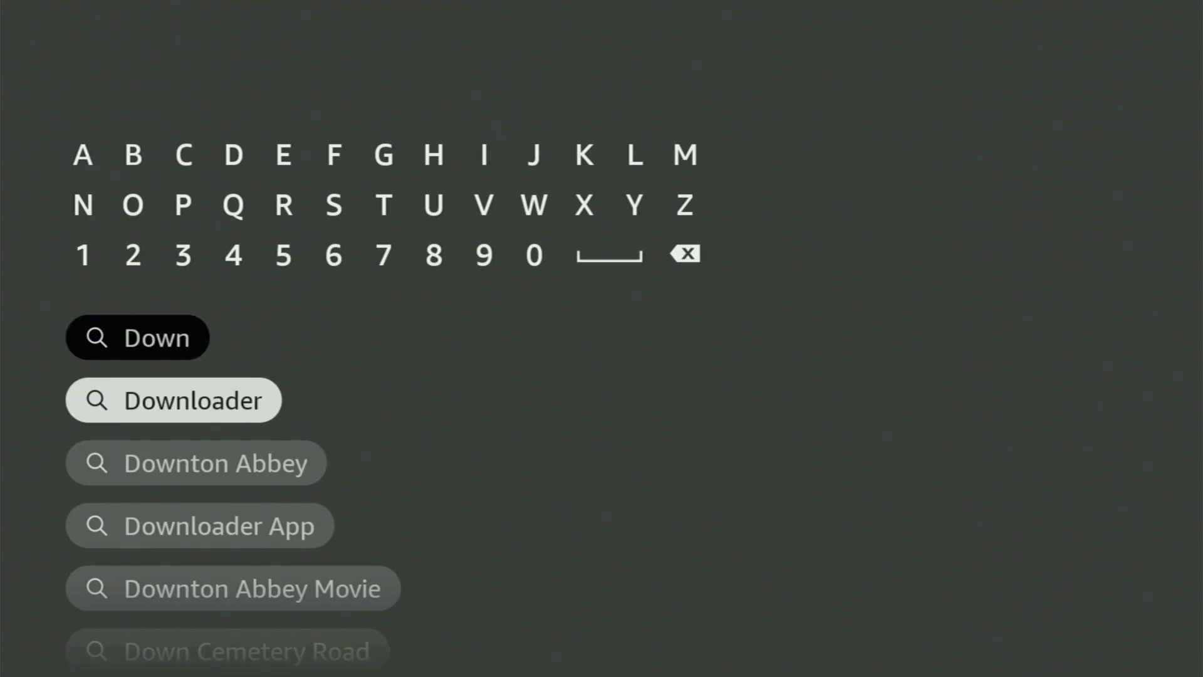
{"action": "key", "text": "Return"}
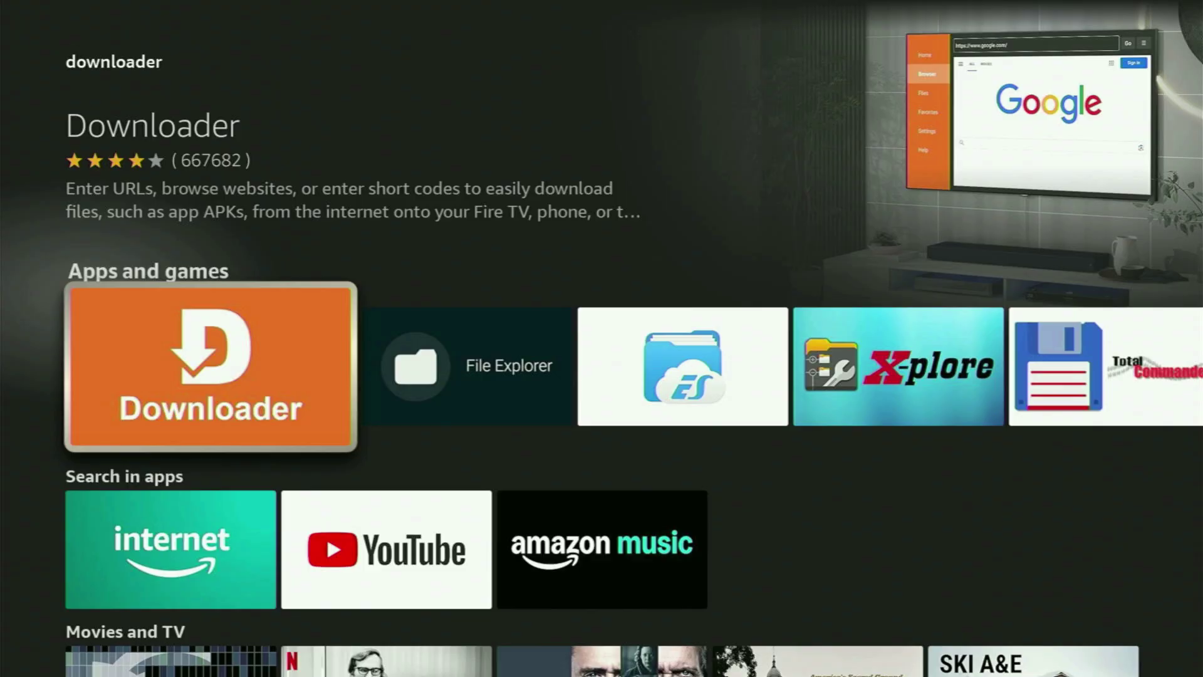
Step: Look through the Downloader search results, covering the Apps and games row and the Movies and TV row
{"action": "key", "text": "Right"}
{"action": "key", "text": "Right"}
{"action": "key", "text": "Right"}
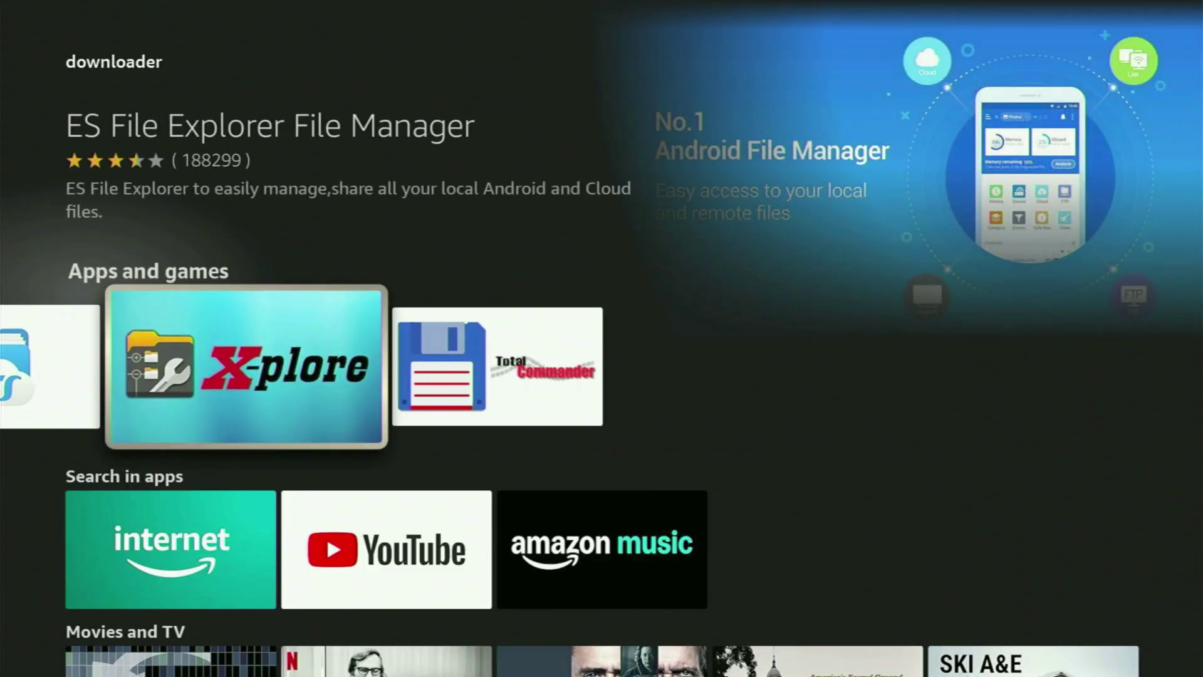
{"action": "key", "text": "Right"}
{"action": "key", "text": "Down"}
{"action": "key", "text": "Down"}
{"action": "key", "text": "Right"}
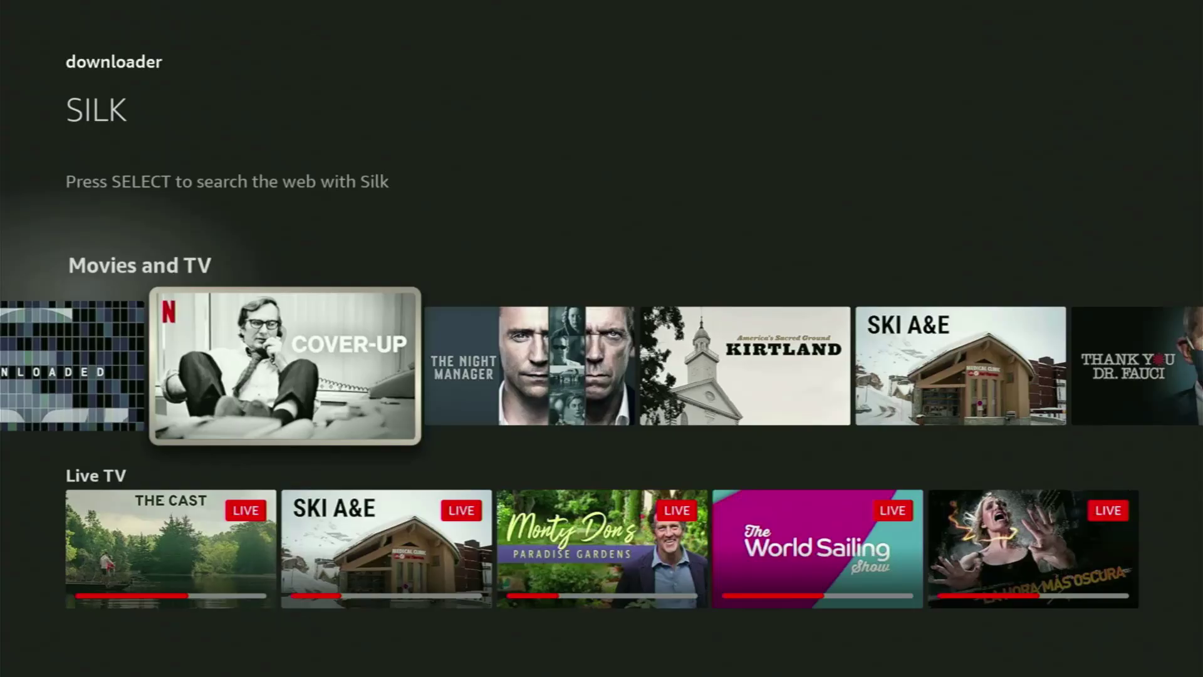
{"action": "key", "text": "Right"}
{"action": "key", "text": "Right"}
{"action": "key", "text": "Right"}
{"action": "key", "text": "Right"}
{"action": "key", "text": "Right"}
{"action": "key", "text": "Right"}
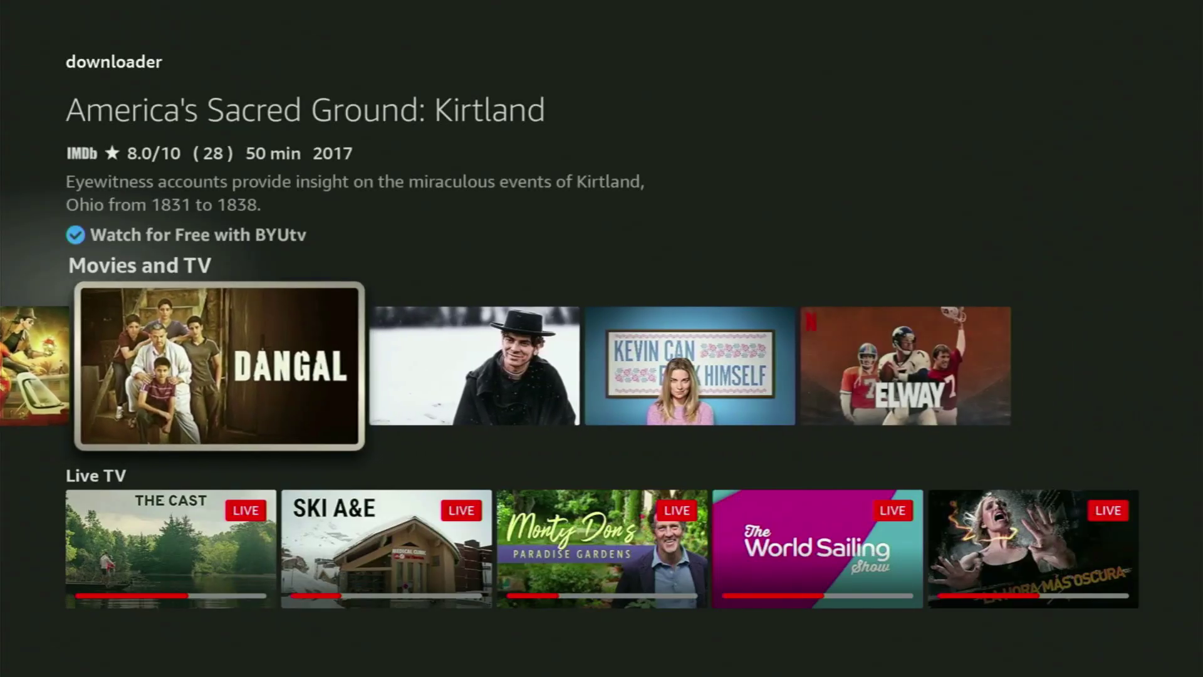
Step: Go to the device settings and open the My Fire TV section
{"action": "key", "text": "Right"}
{"action": "key", "text": "Right"}
{"action": "key", "text": "Right"}
{"action": "key", "text": "Right"}
{"action": "key", "text": "Right"}
{"action": "key", "text": "Right"}
{"action": "key", "text": "Right"}
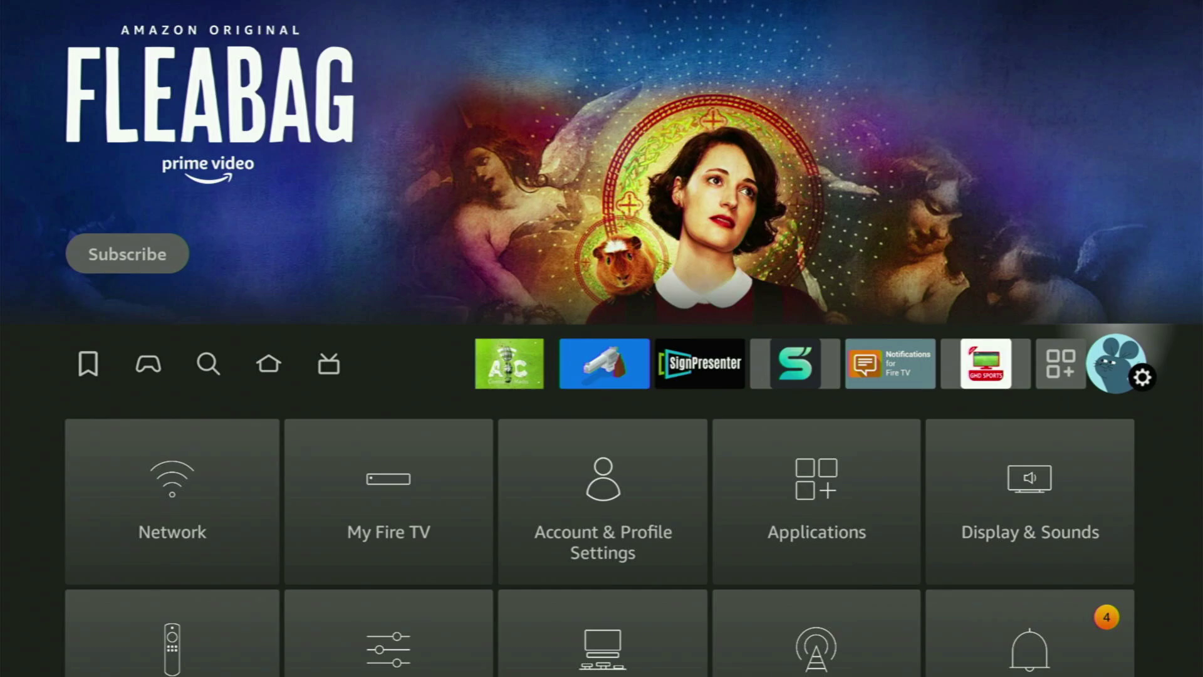
{"action": "key", "text": "Down"}
{"action": "key", "text": "Right"}
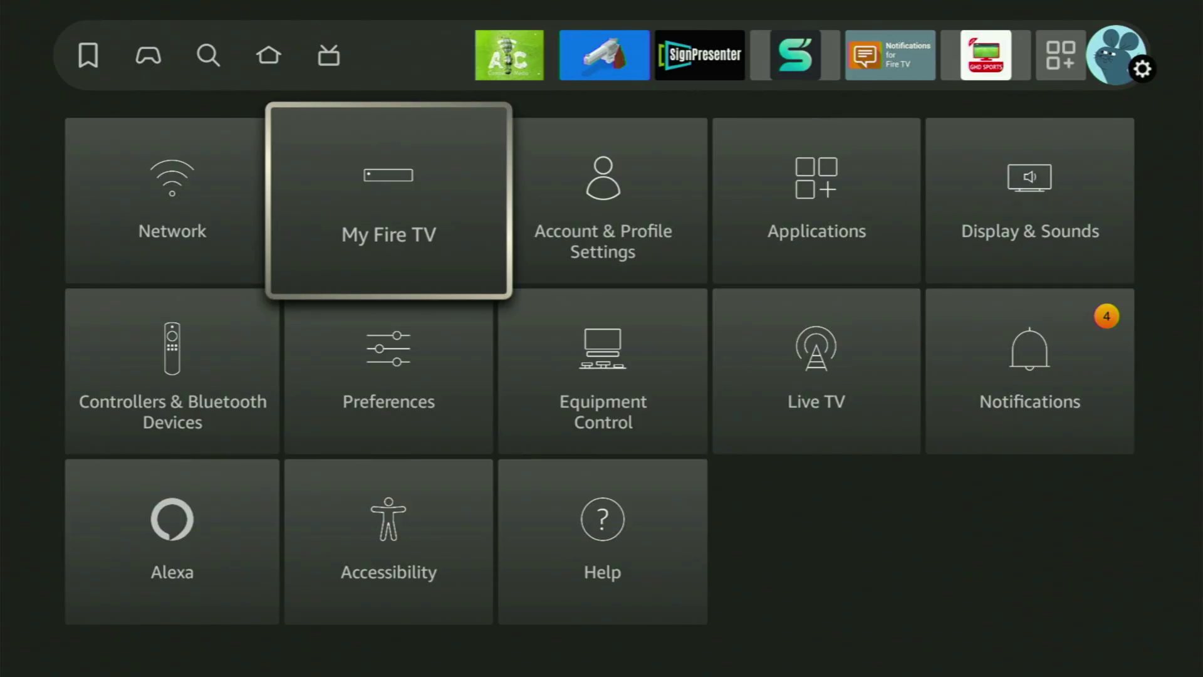
{"action": "key", "text": "Return"}
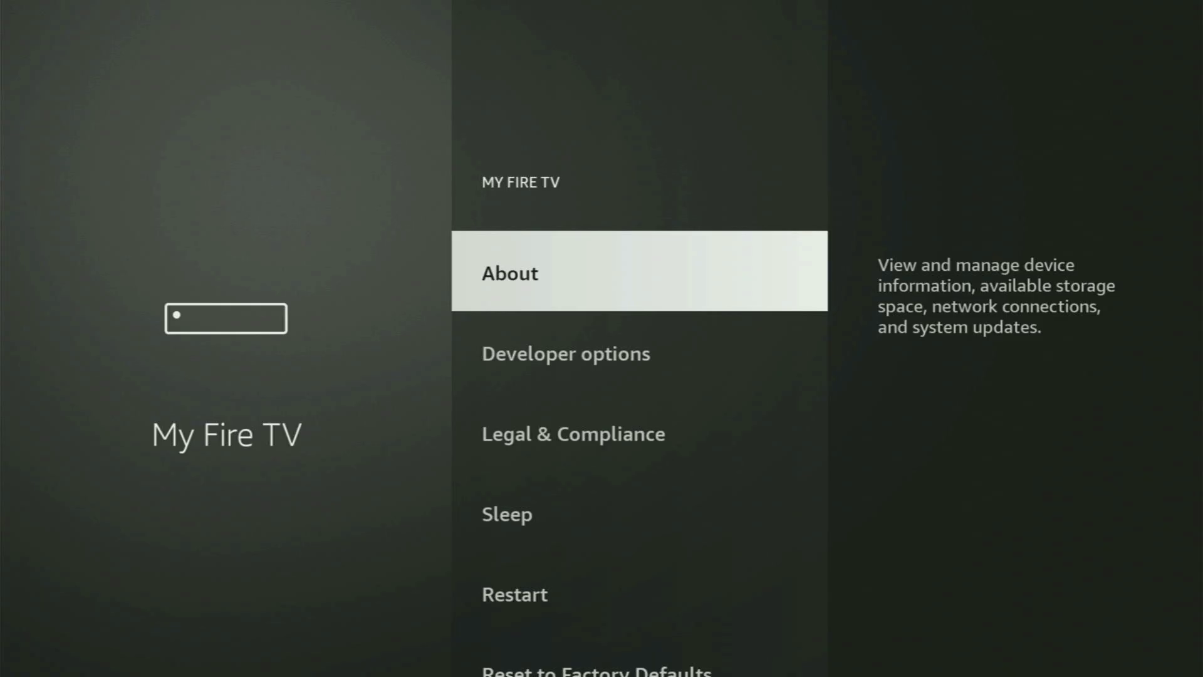
Step: Examine the My Fire TV options from About down to Reset to Factory Defaults and back, checking for Developer options
{"action": "key", "text": "Down"}
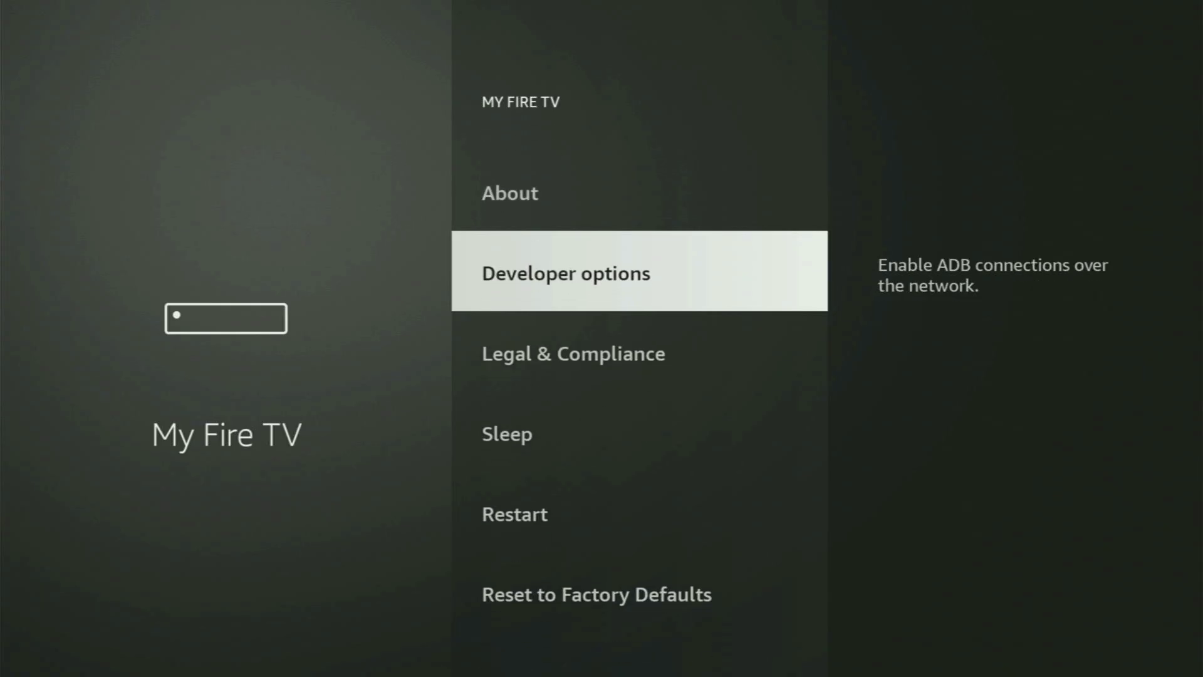
{"action": "key", "text": "Down"}
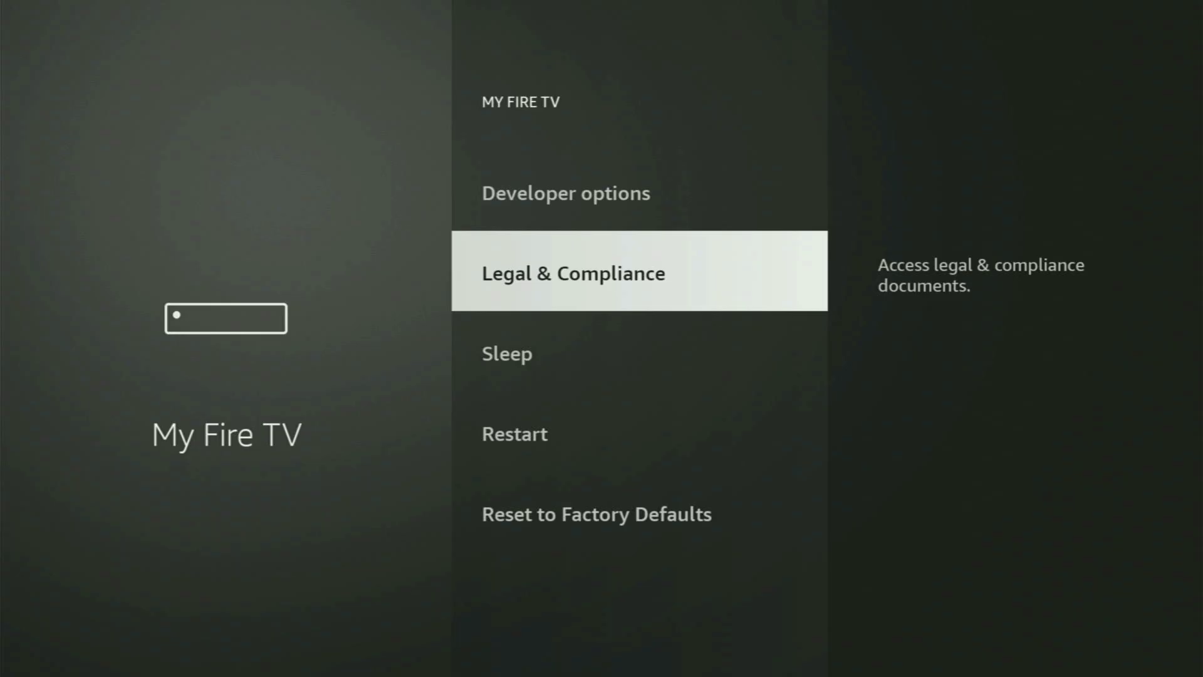
{"action": "key", "text": "Down"}
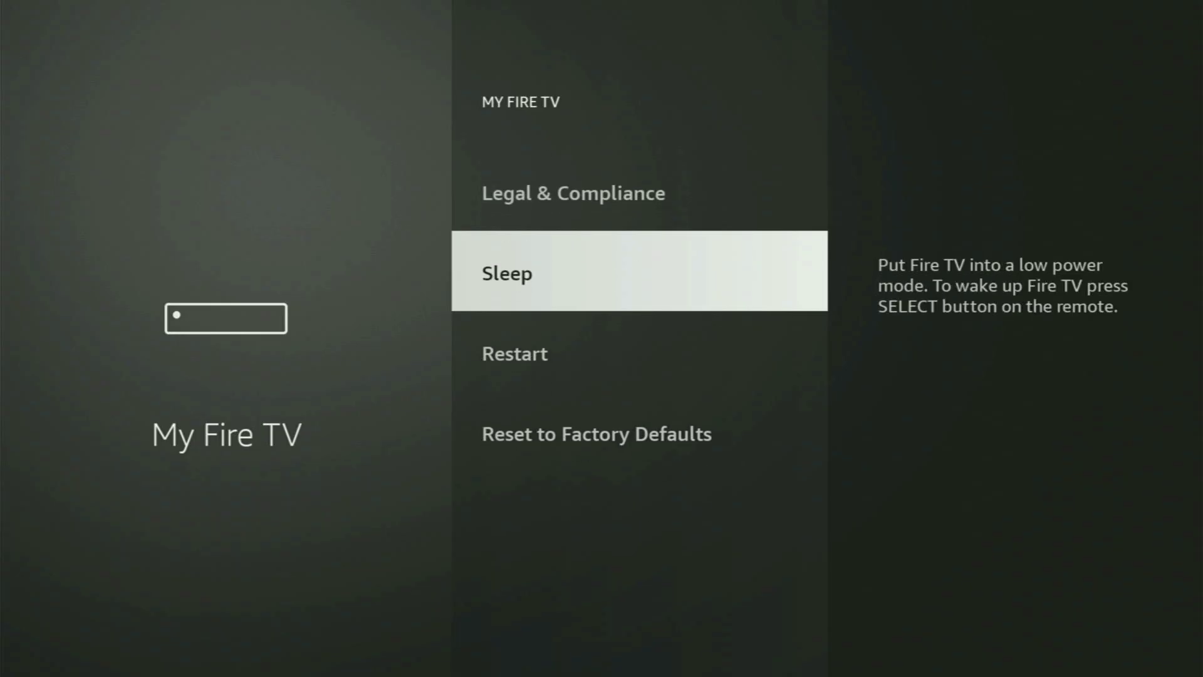
{"action": "key", "text": "Down"}
{"action": "key", "text": "Down"}
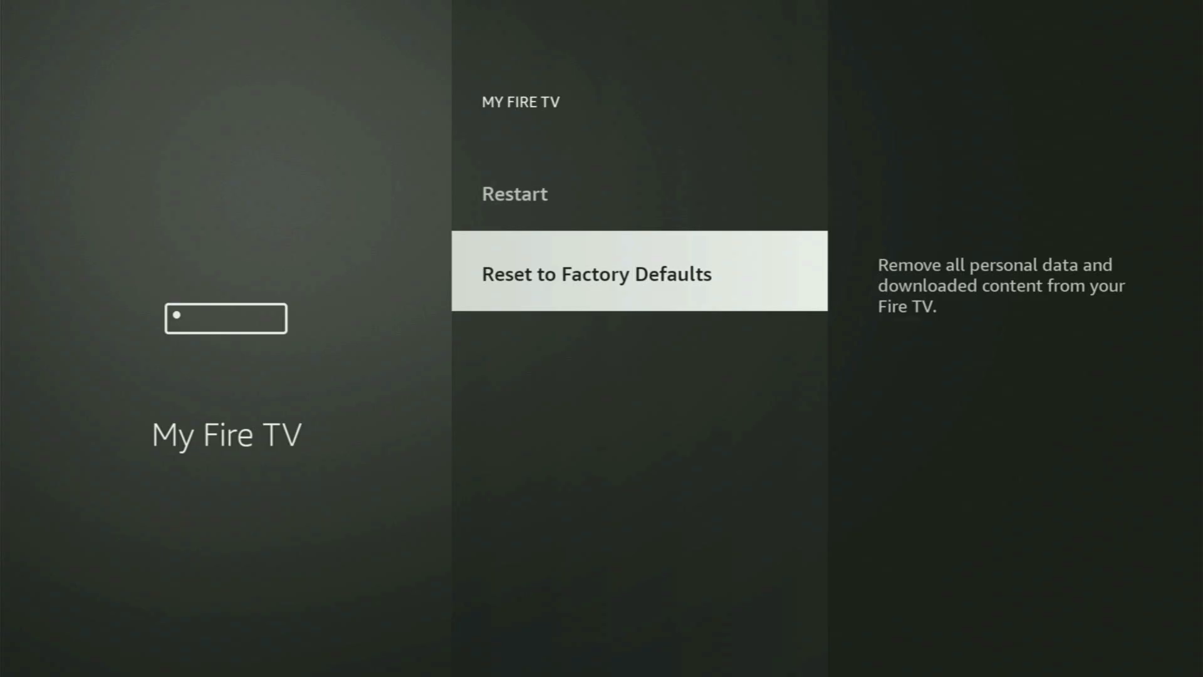
{"action": "key", "text": "Up"}
{"action": "key", "text": "Up"}
{"action": "key", "text": "Up"}
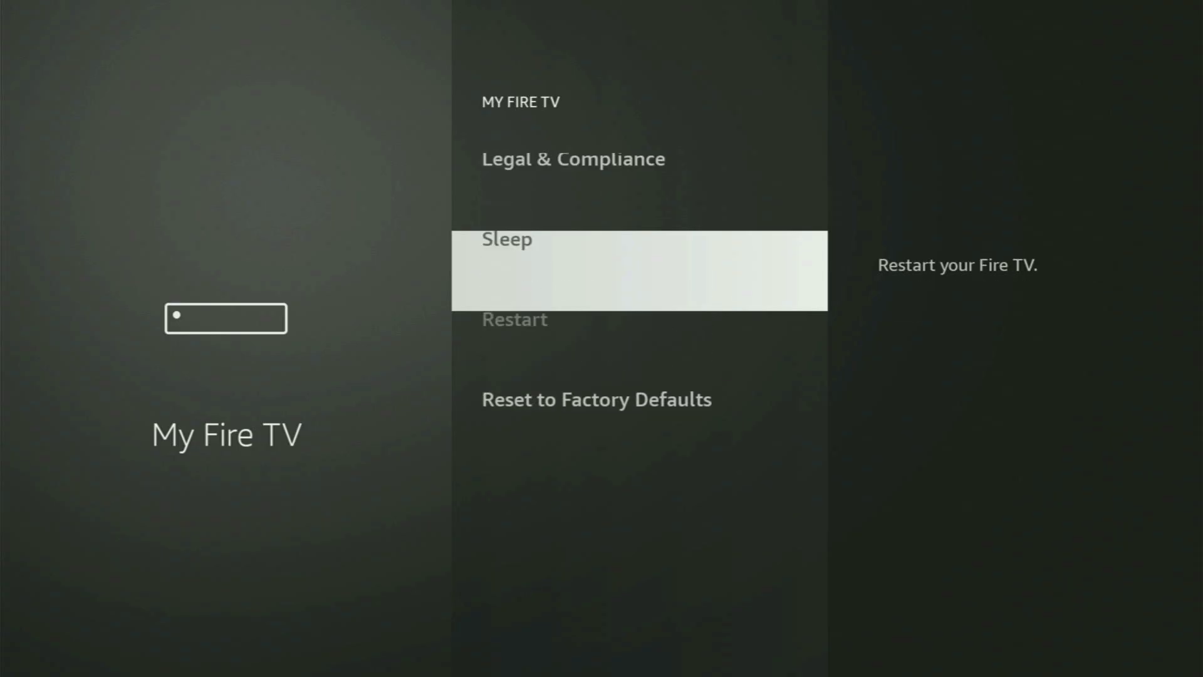
{"action": "key", "text": "Up"}
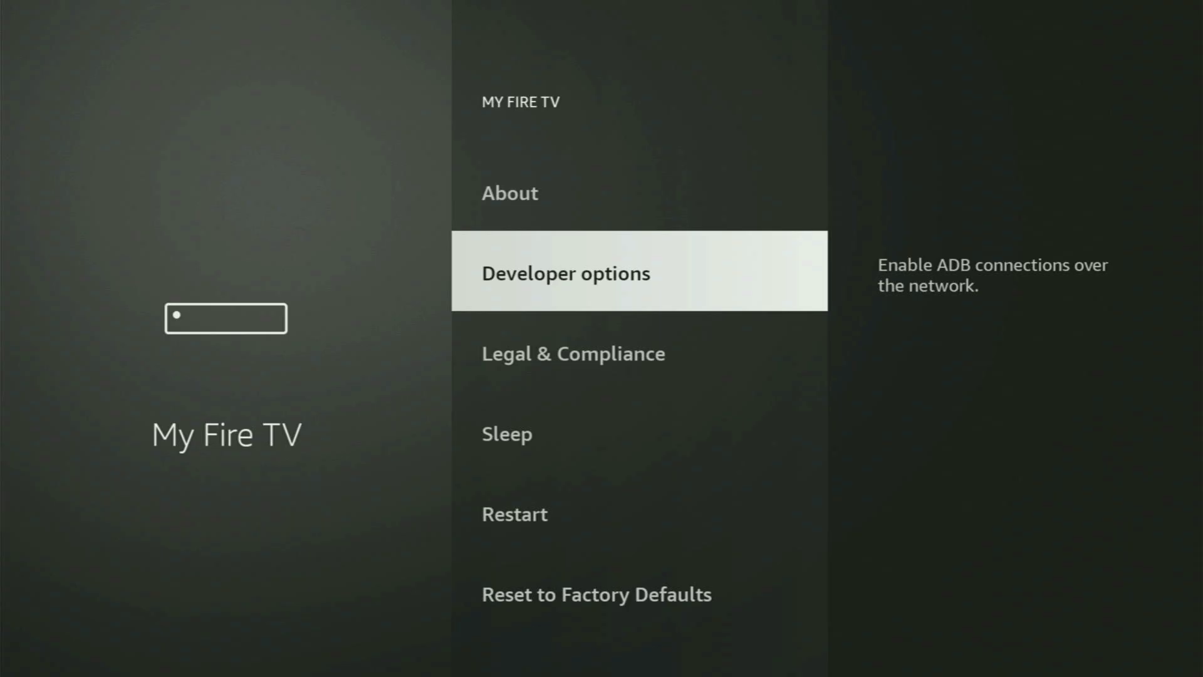
{"action": "key", "text": "Up"}
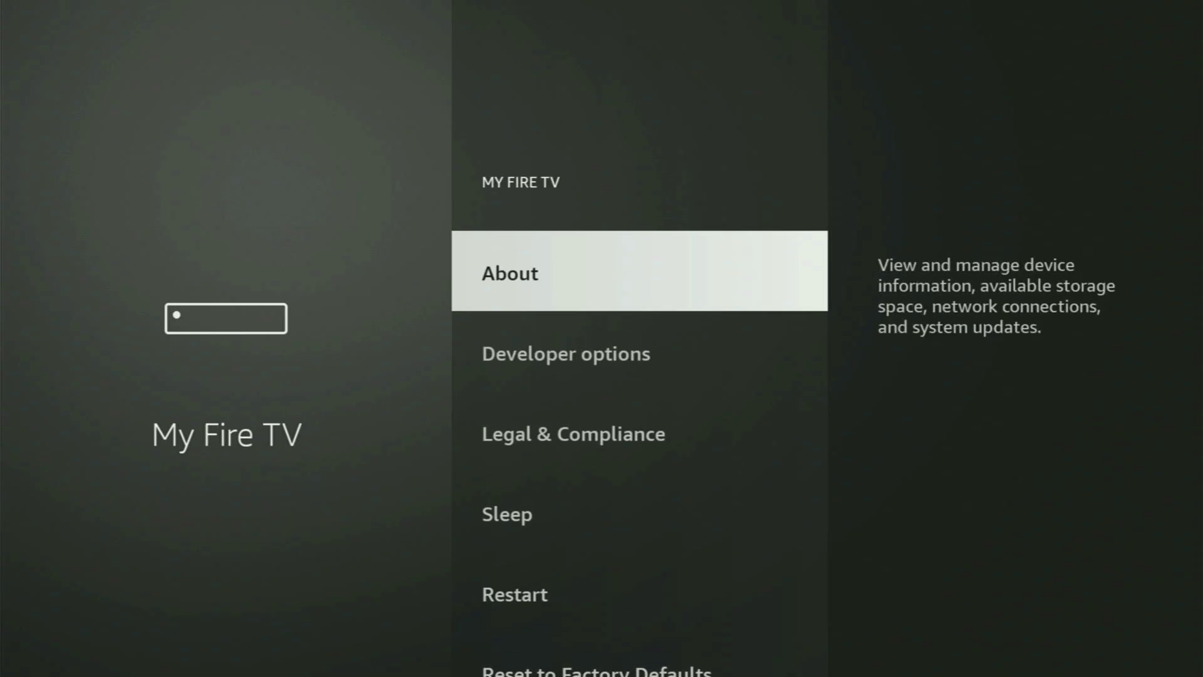
Step: Open the About section of My Fire TV and select the Fire TV entry
{"action": "key", "text": "Down"}
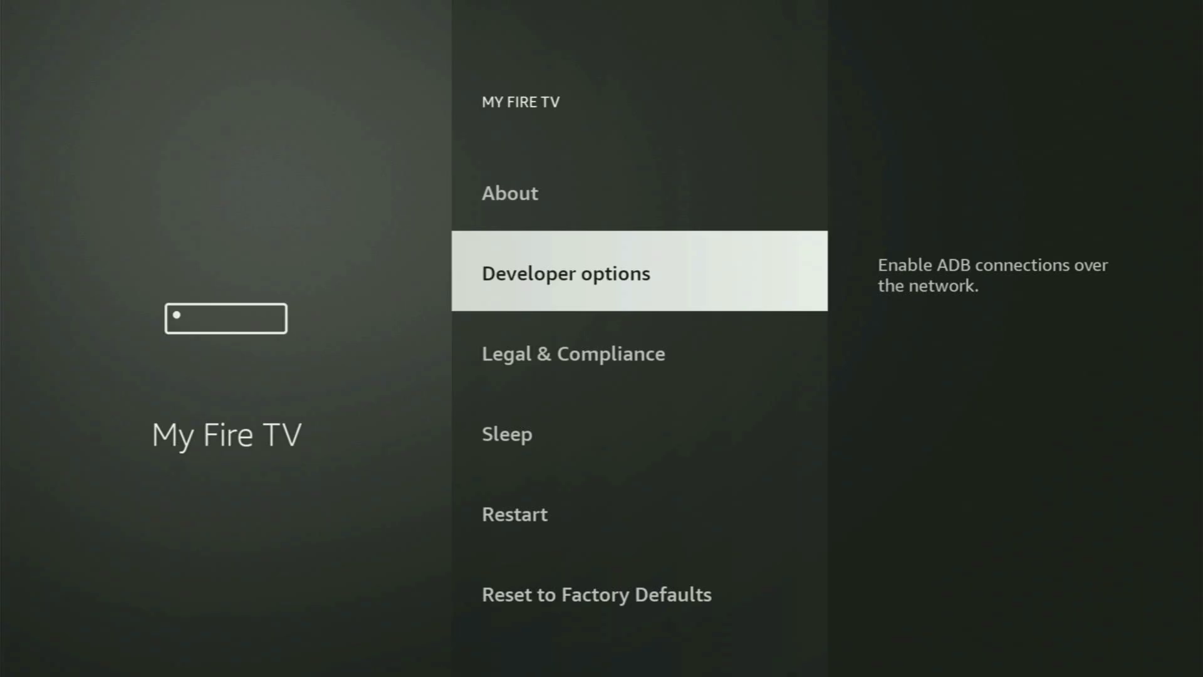
{"action": "key", "text": "Down"}
{"action": "key", "text": "Up"}
{"action": "key", "text": "Up"}
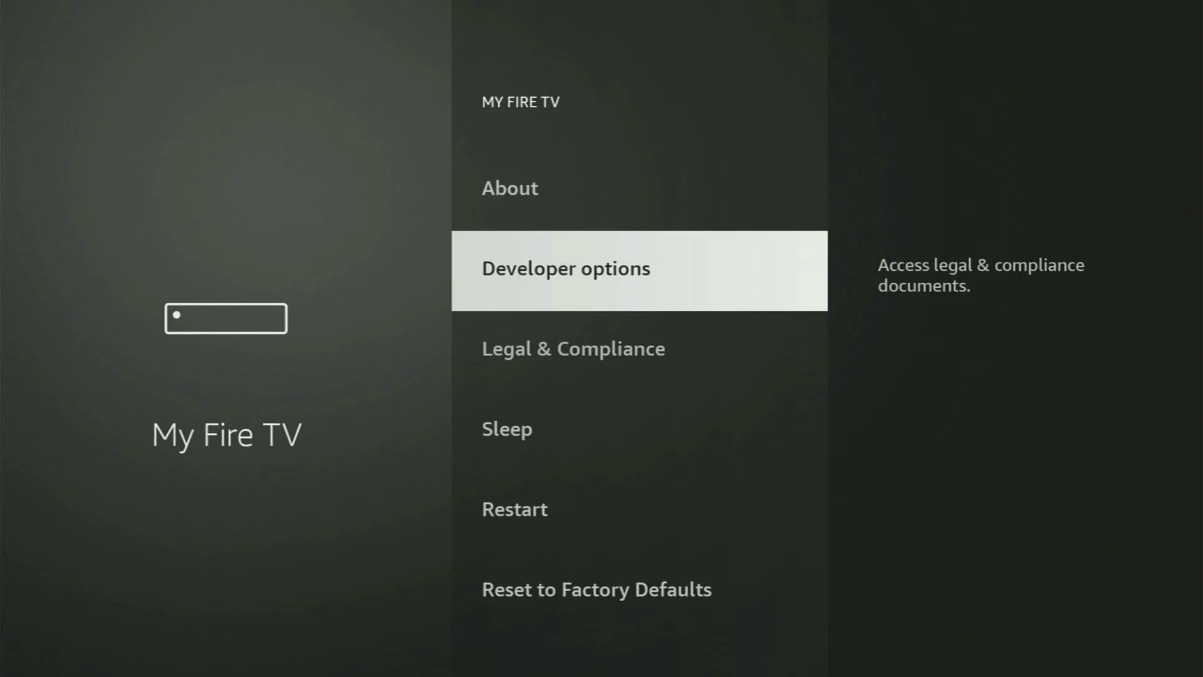
{"action": "key", "text": "Return"}
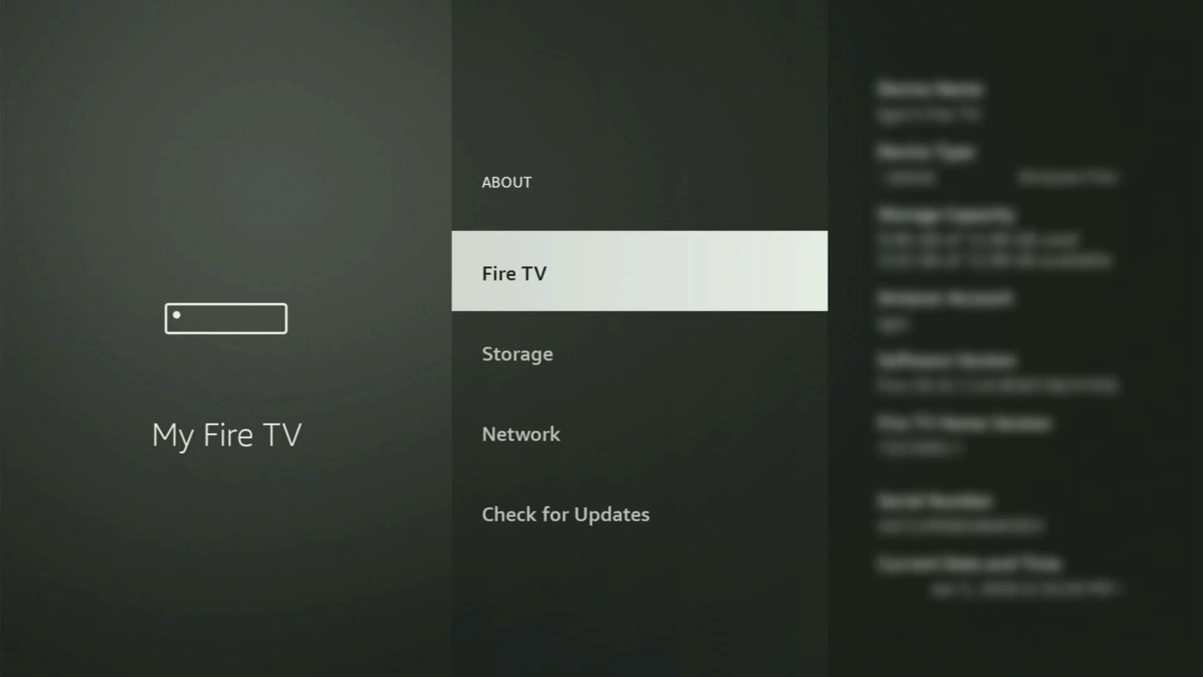
{"action": "key", "text": "Return"}
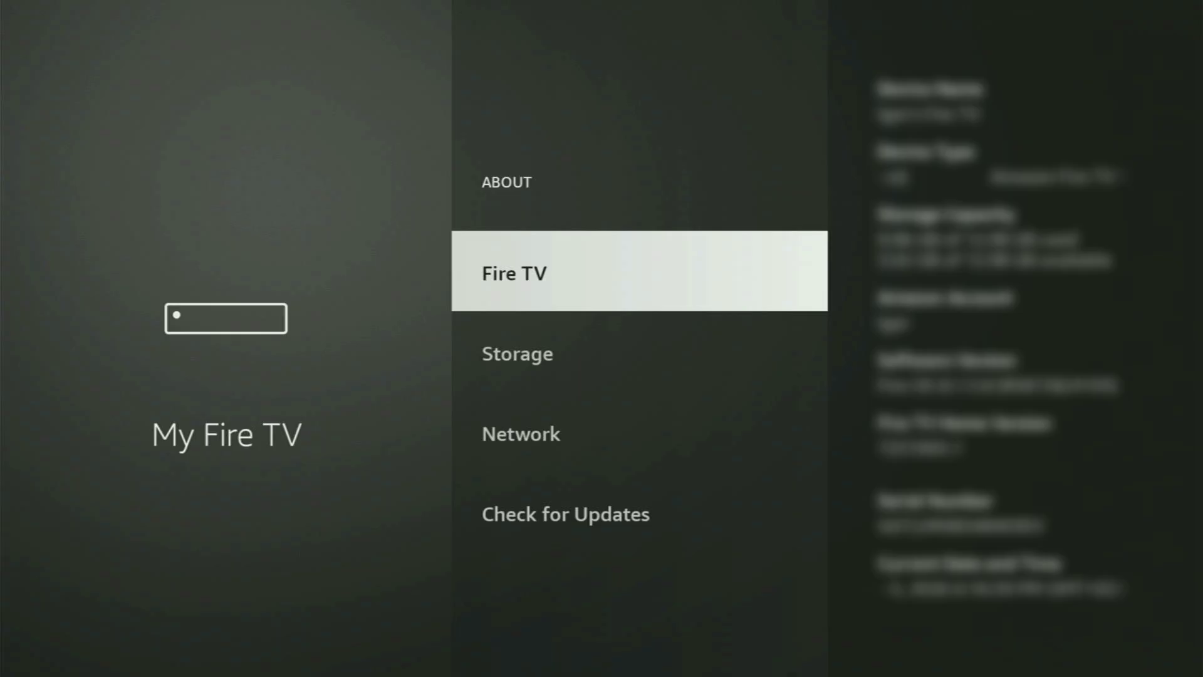
Step: Leave the About section and open the Install unknown apps list in Developer options
{"action": "key", "text": "Escape"}
{"action": "key", "text": "Down"}
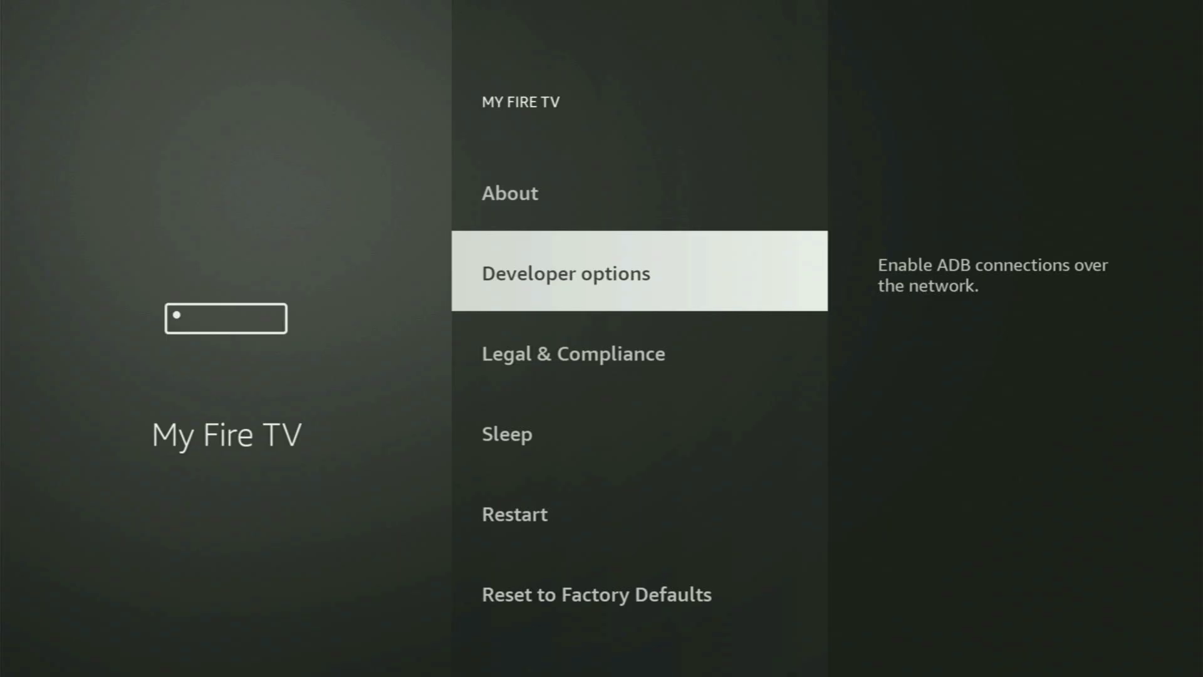
{"action": "key", "text": "Return"}
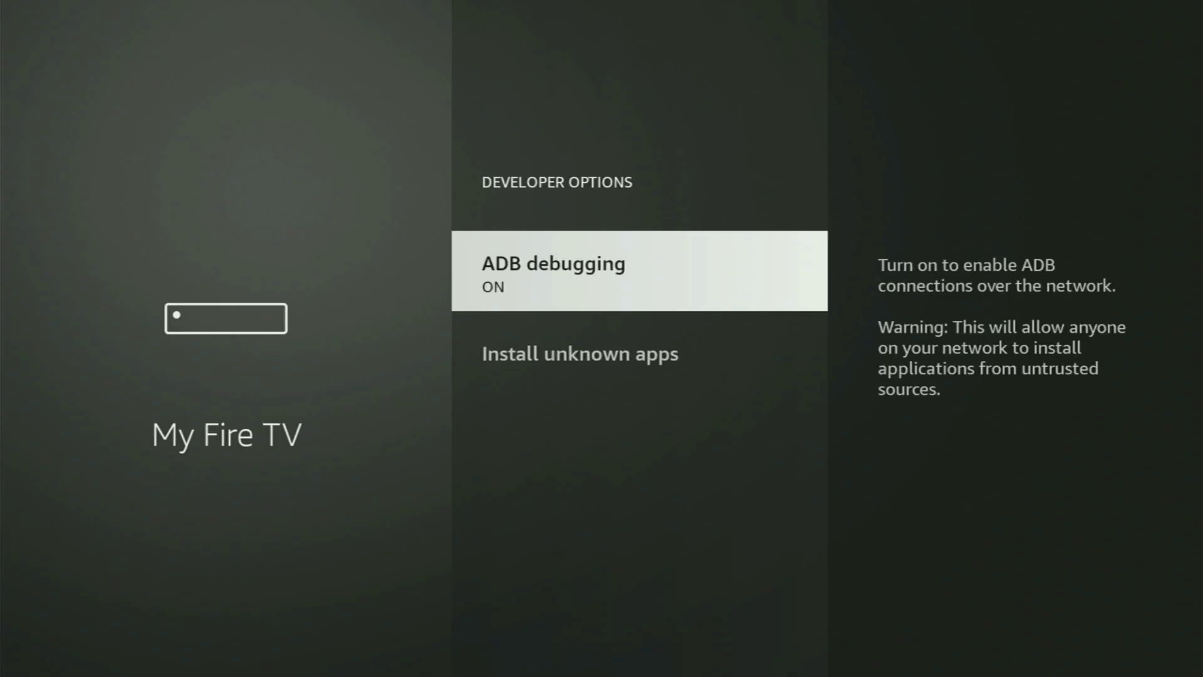
{"action": "key", "text": "Down"}
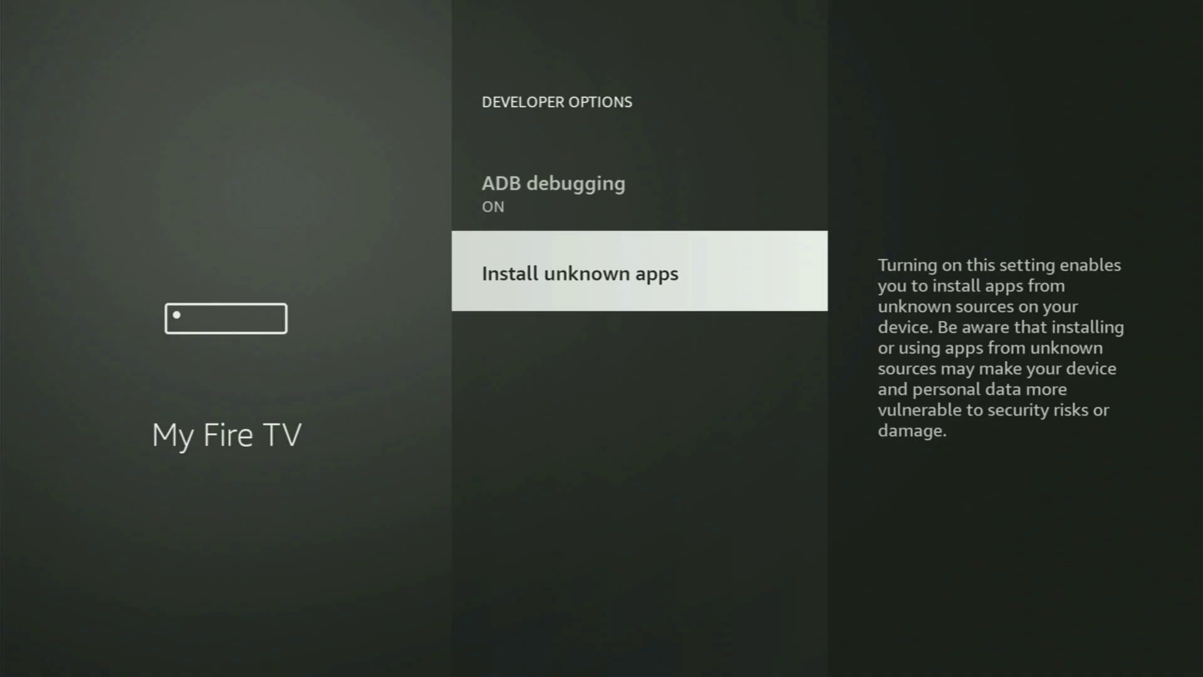
{"action": "key", "text": "Return"}
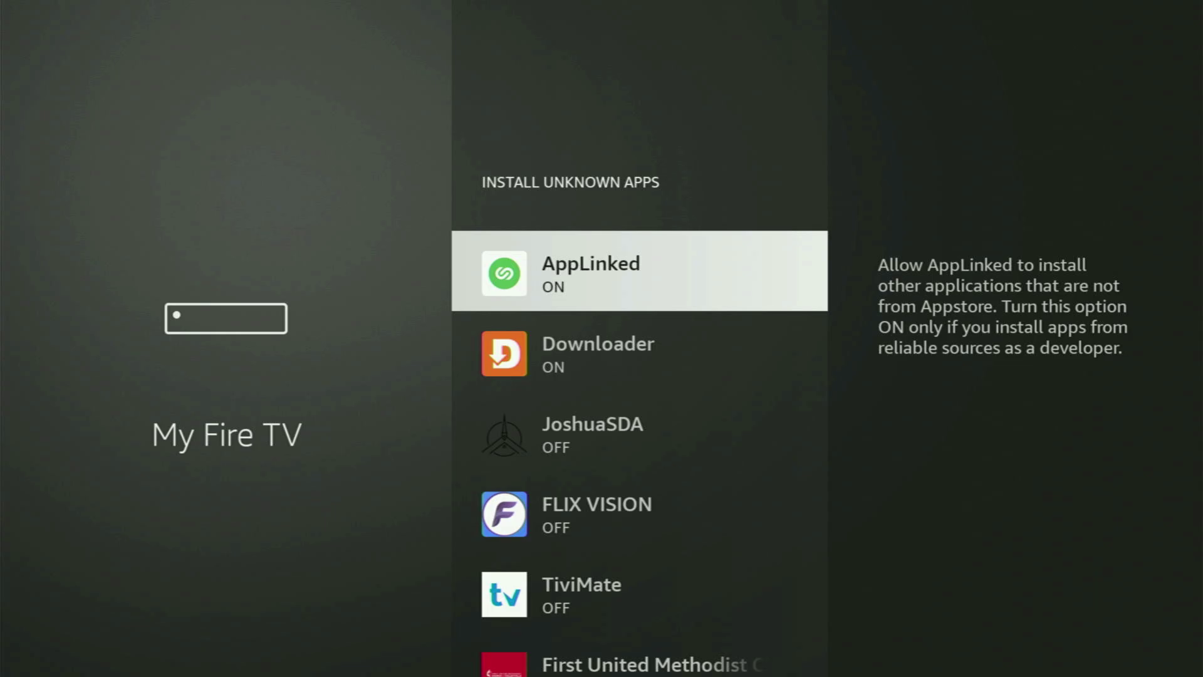
Step: Check the unknown-app installation permission for Downloader and the apps listed below it
{"action": "key", "text": "Down"}
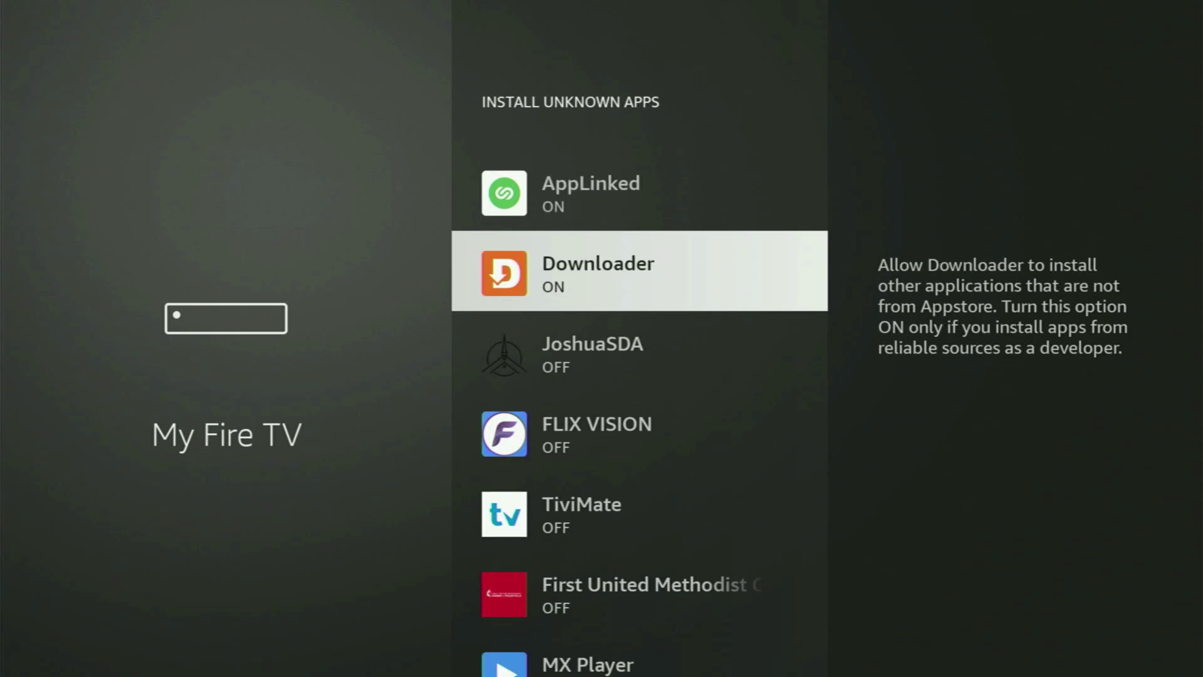
{"action": "key", "text": "Return"}
{"action": "key", "text": "Down"}
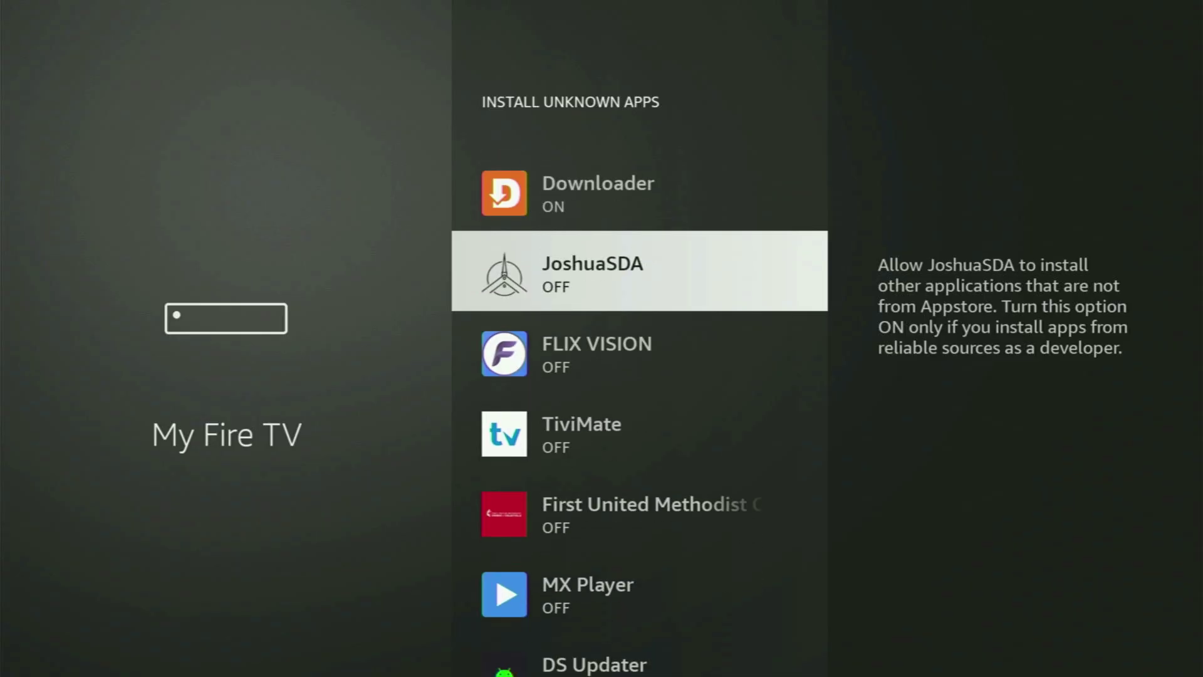
{"action": "key", "text": "Down"}
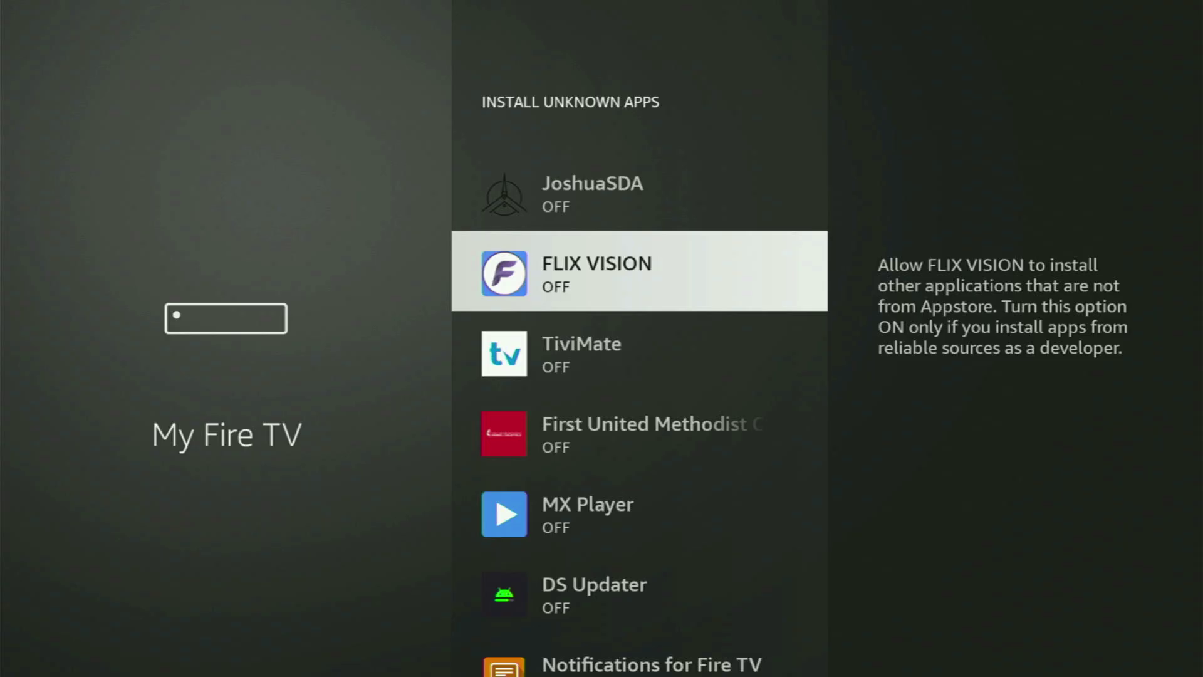
{"action": "key", "text": "Down"}
{"action": "key", "text": "Down"}
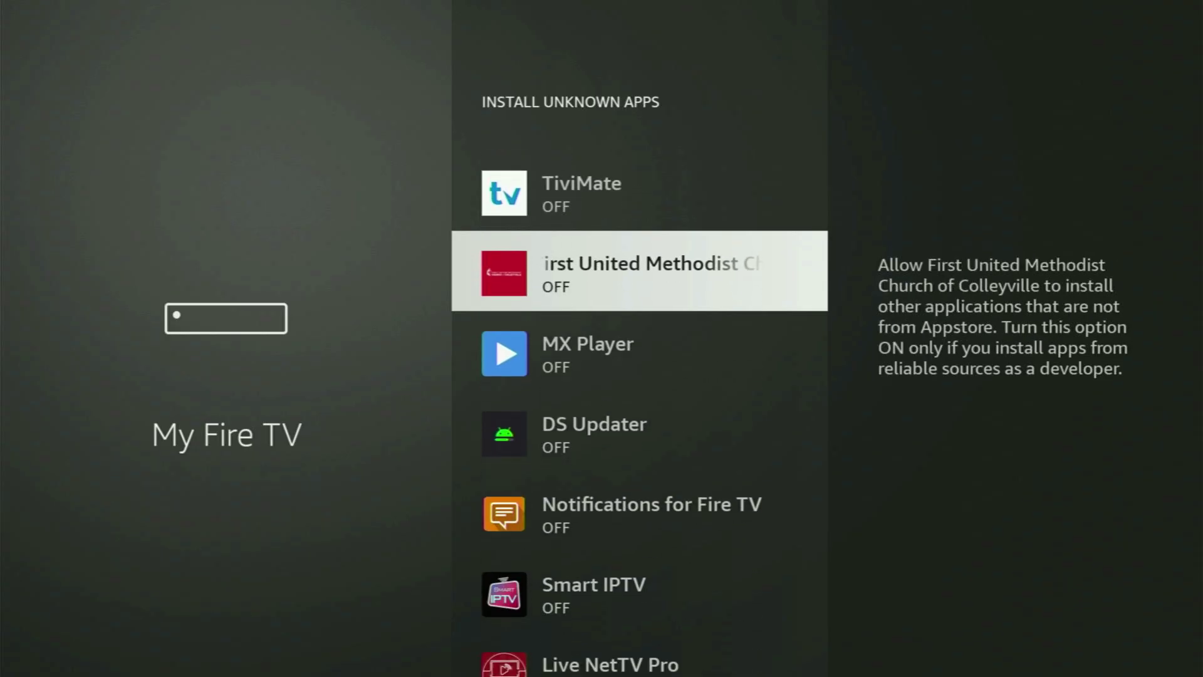
Step: Examine the Install unknown apps entries from First United Methodist Church of Colleyville down to Southern Cameroons Broadcasting Corporation
{"action": "key", "text": "Down"}
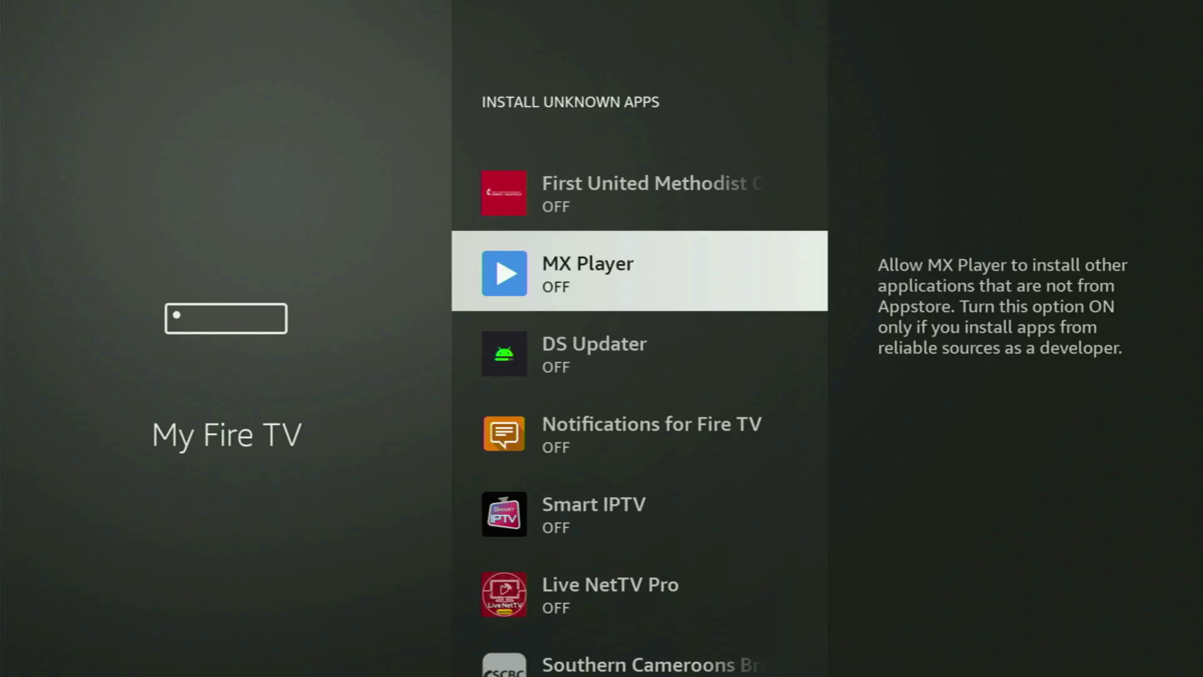
{"action": "key", "text": "Down"}
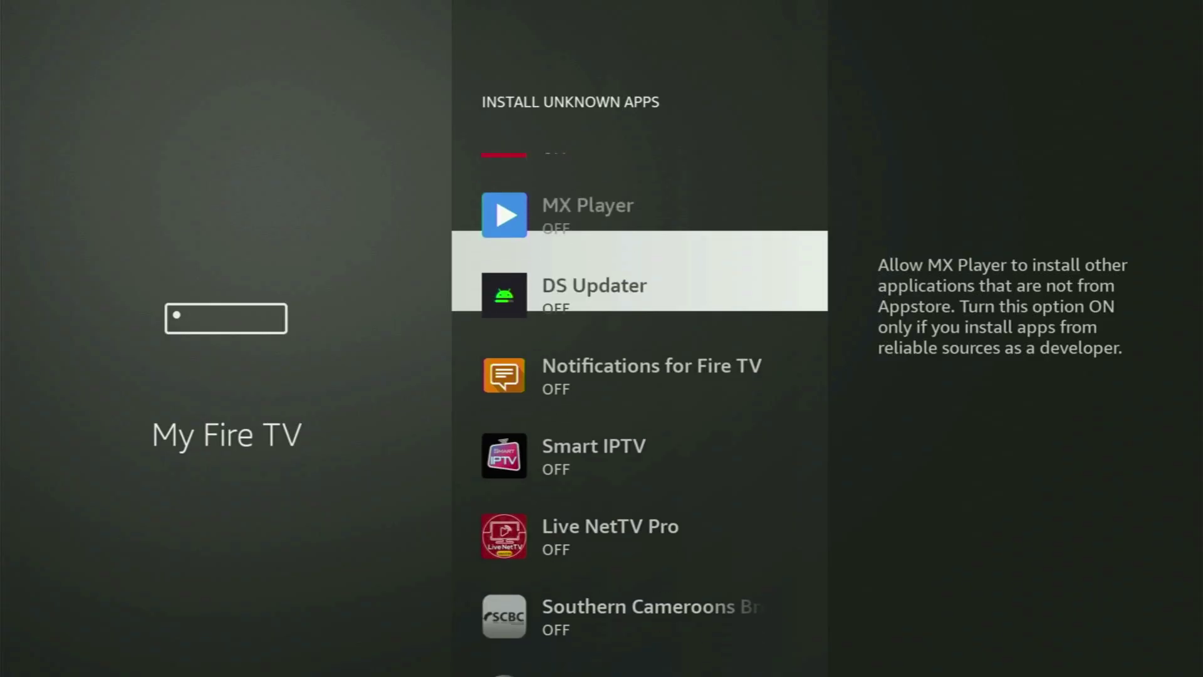
{"action": "key", "text": "Down"}
{"action": "key", "text": "Down"}
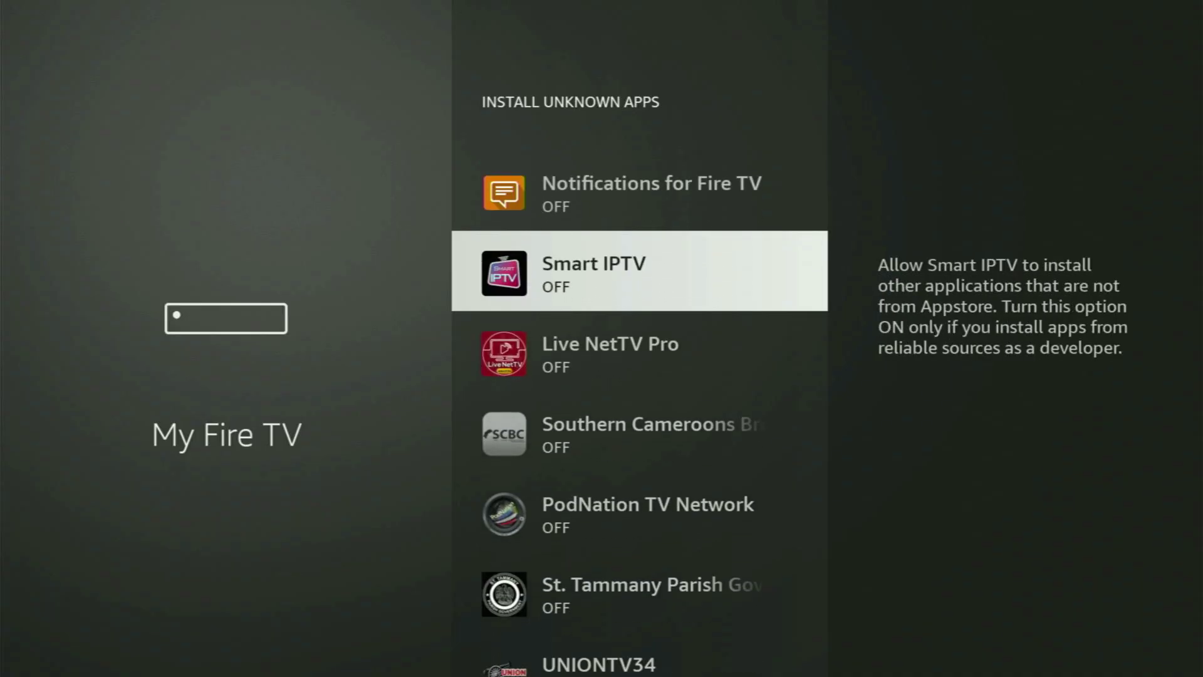
{"action": "key", "text": "Down"}
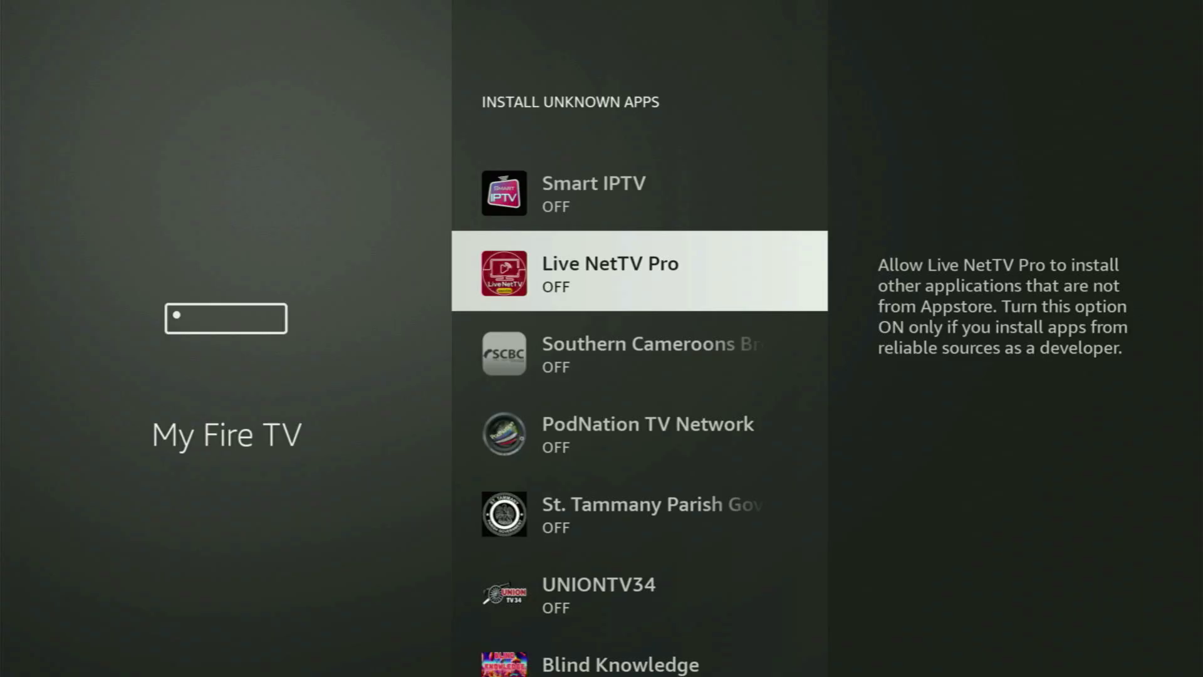
{"action": "key", "text": "Down"}
{"action": "key", "text": "Down"}
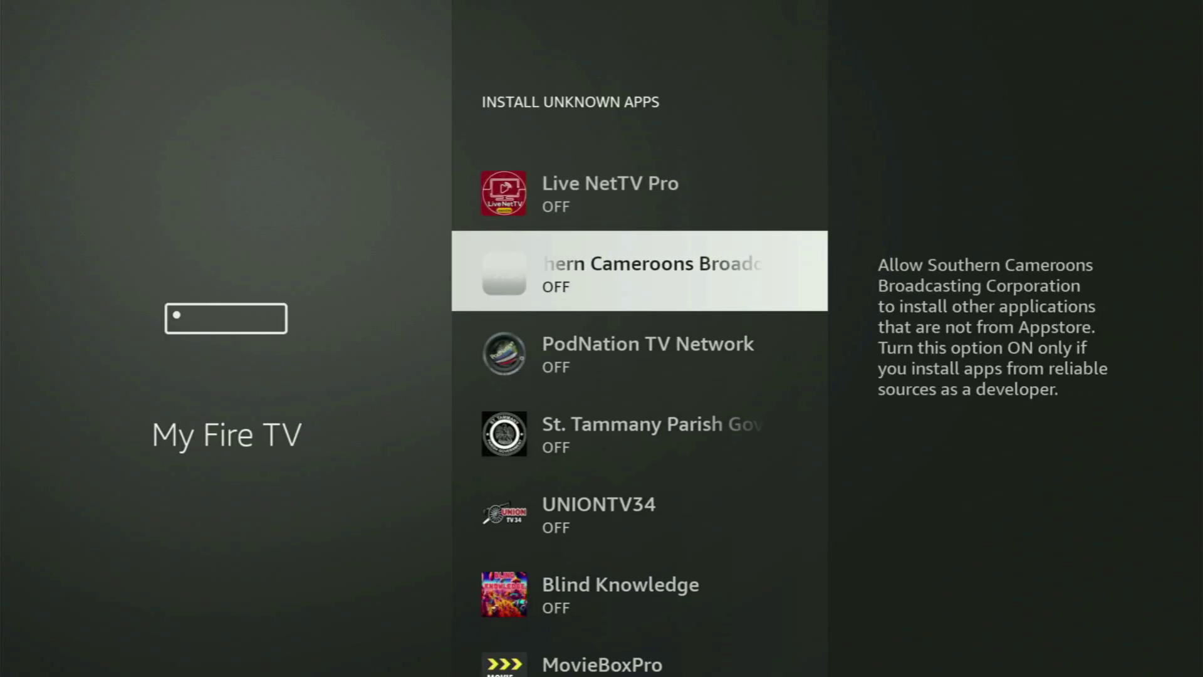
{"action": "key", "text": "Up"}
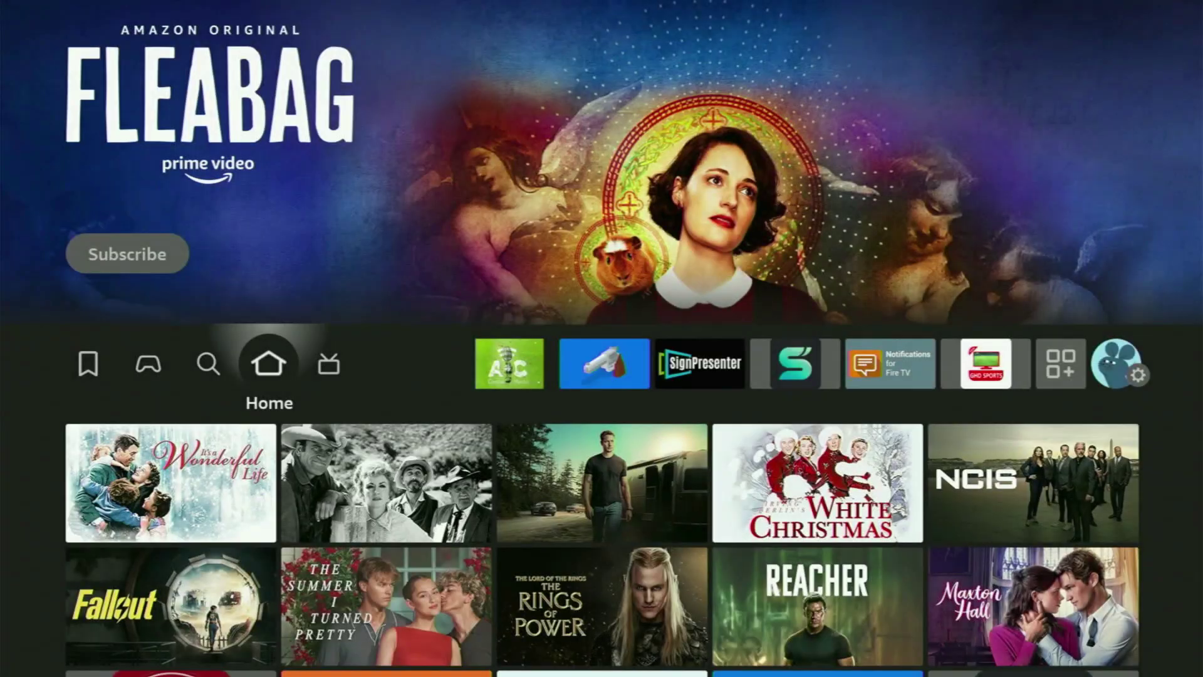
Step: Open the full Your Apps & Channels list from the Fire TV Home screen
{"action": "key", "text": "Right"}
{"action": "key", "text": "Right"}
{"action": "key", "text": "Right"}
{"action": "key", "text": "Right"}
{"action": "key", "text": "Right"}
{"action": "key", "text": "Right"}
{"action": "key", "text": "Right"}
{"action": "key", "text": "Right"}
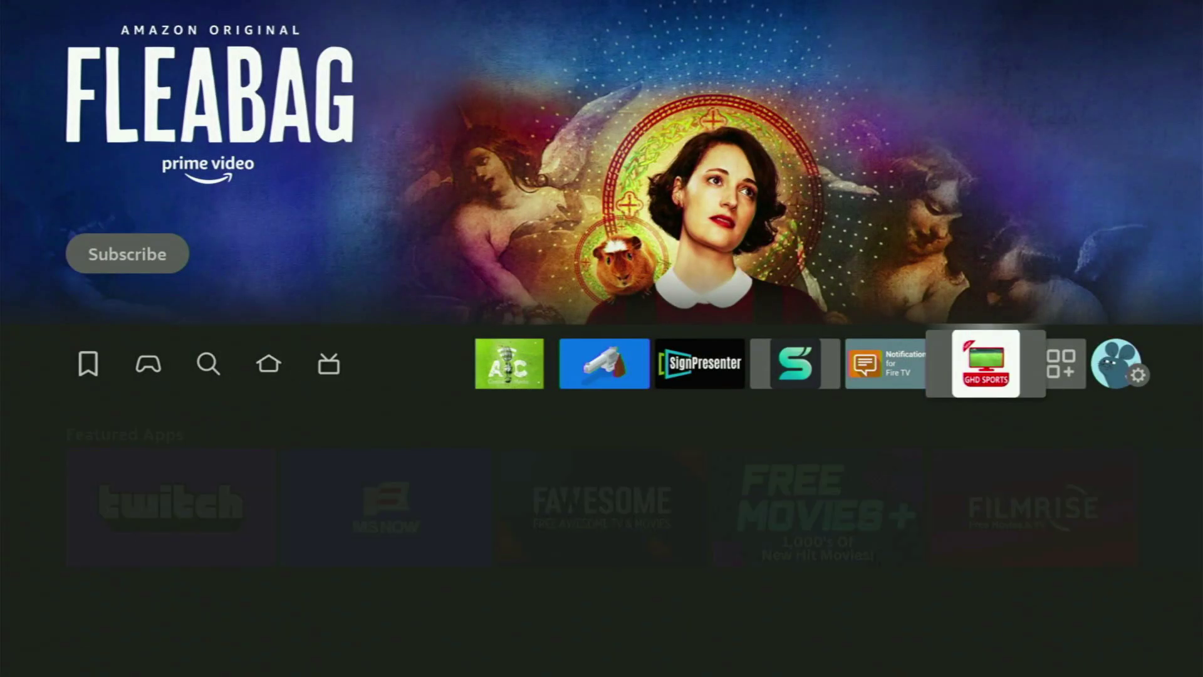
{"action": "key", "text": "Return"}
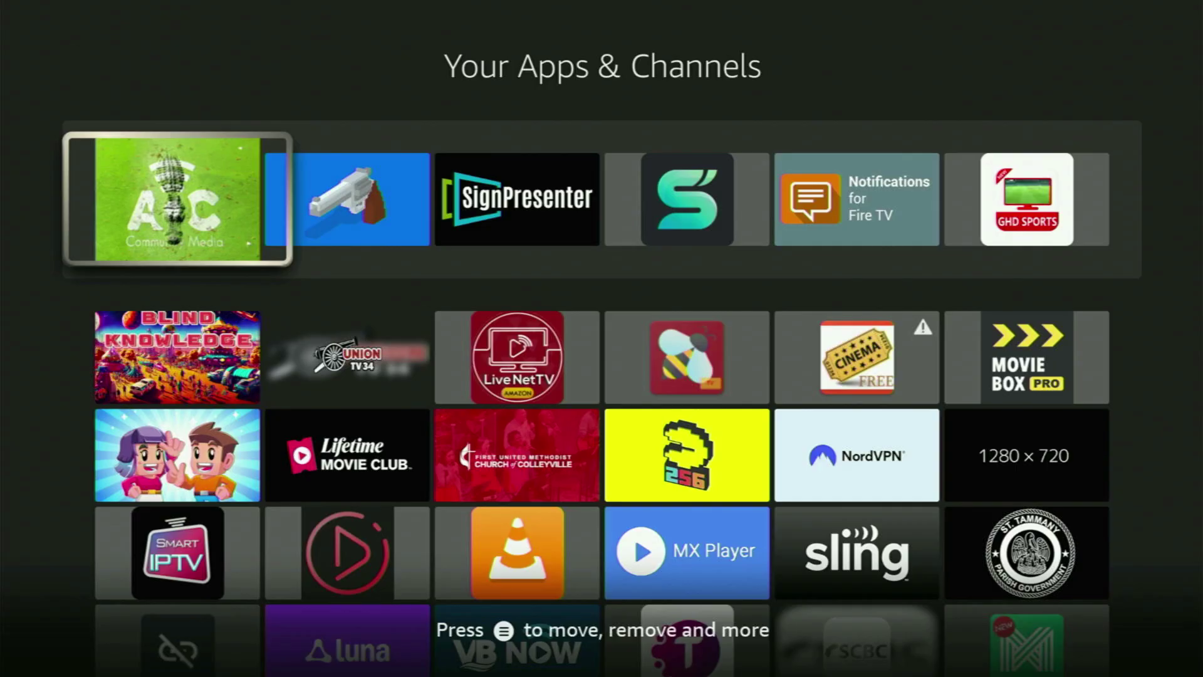
Step: Examine the installed apps in Your Apps & Channels down past the Downloader app
{"action": "key", "text": "Down"}
{"action": "key", "text": "Down"}
{"action": "key", "text": "Down"}
{"action": "key", "text": "Down"}
{"action": "key", "text": "Down"}
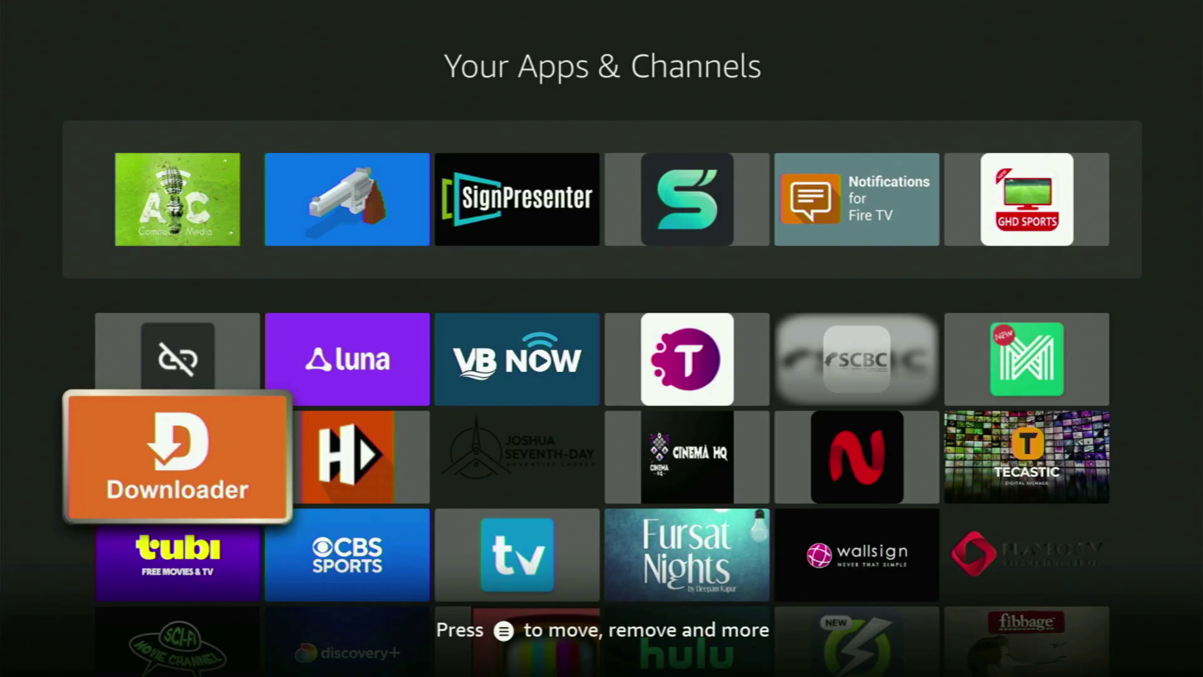
{"action": "key", "text": "Down"}
{"action": "key", "text": "Down"}
Step: Go back up the installed apps and launch NordVPN
{"action": "key", "text": "Up"}
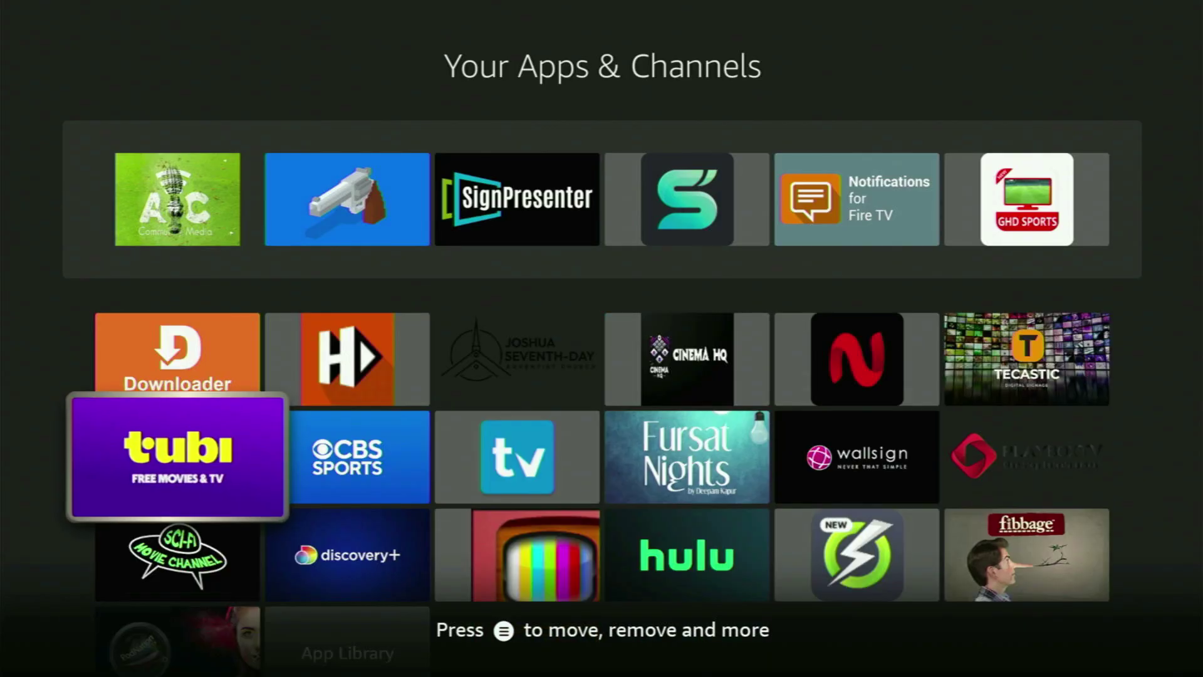
{"action": "key", "text": "Up"}
{"action": "key", "text": "Up"}
{"action": "key", "text": "Up"}
{"action": "key", "text": "Up"}
{"action": "key", "text": "Right"}
{"action": "key", "text": "Right"}
{"action": "key", "text": "Right"}
{"action": "key", "text": "Right"}
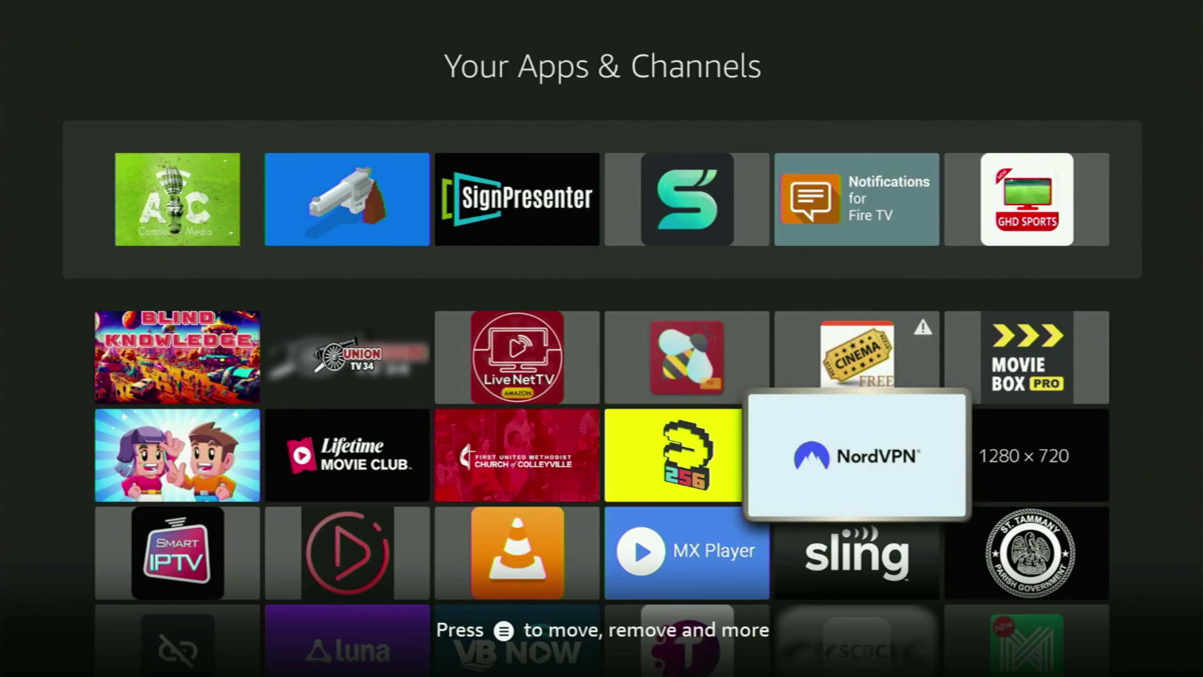
{"action": "key", "text": "Return"}
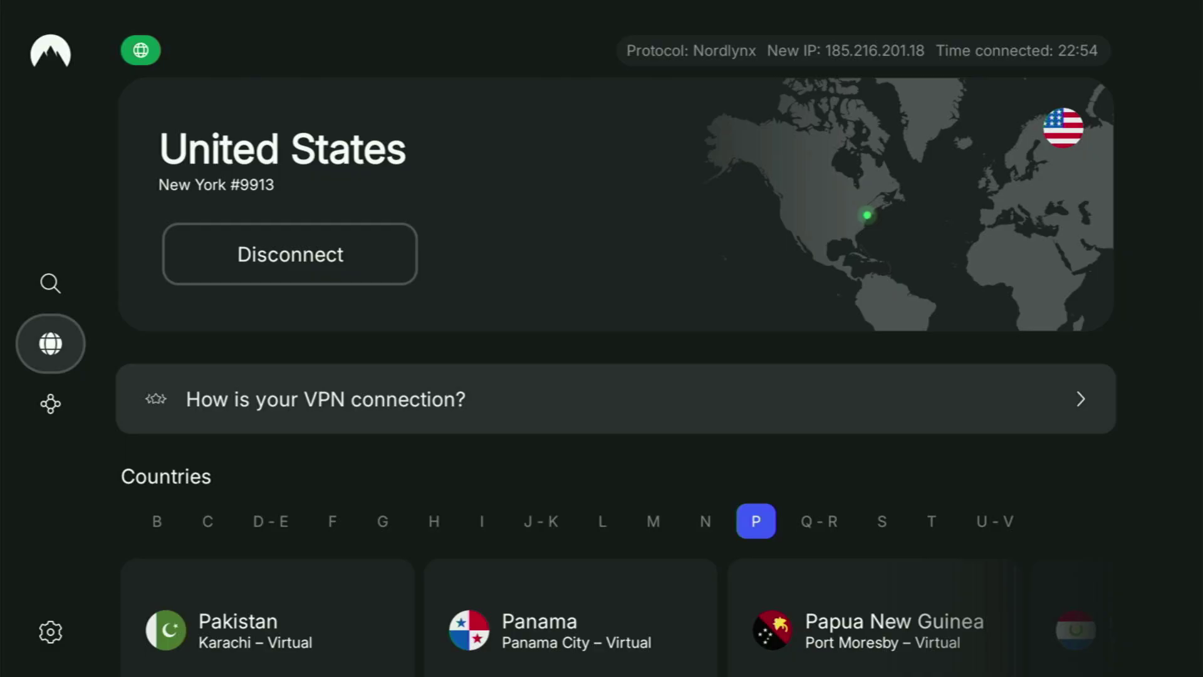
Step: Examine the VPN server countries under the letter P, from Pakistan through to Puerto Rico
{"action": "key", "text": "Down"}
{"action": "key", "text": "Right"}
{"action": "key", "text": "Right"}
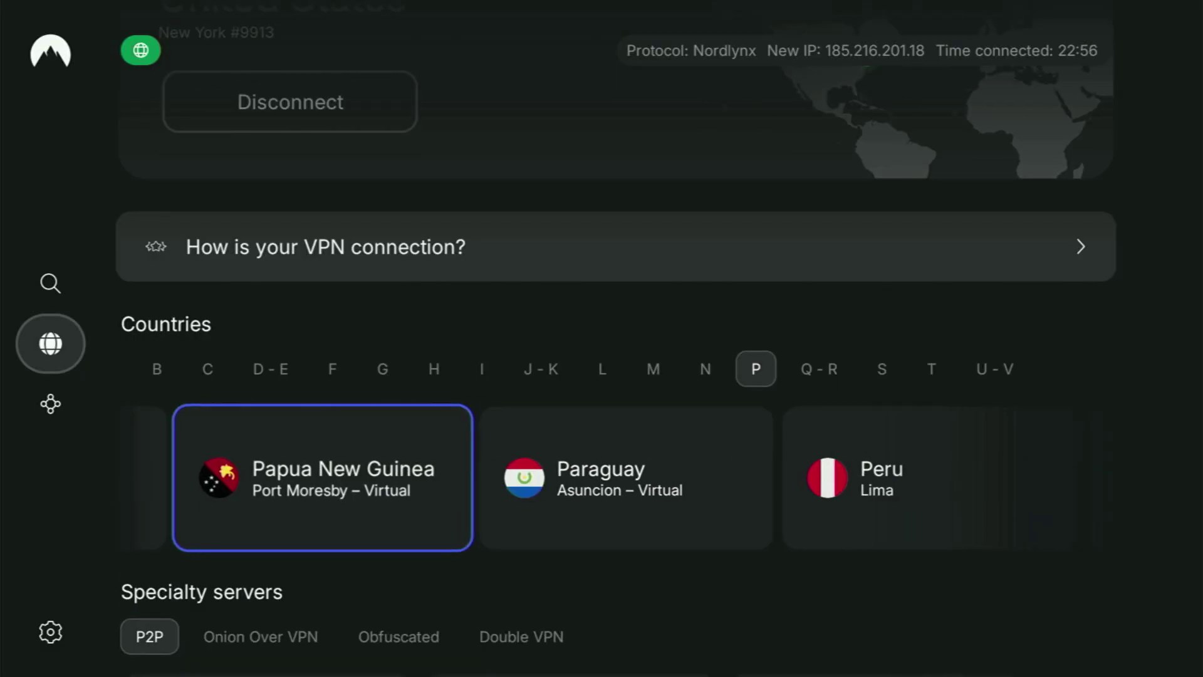
{"action": "key", "text": "Right"}
{"action": "key", "text": "Right"}
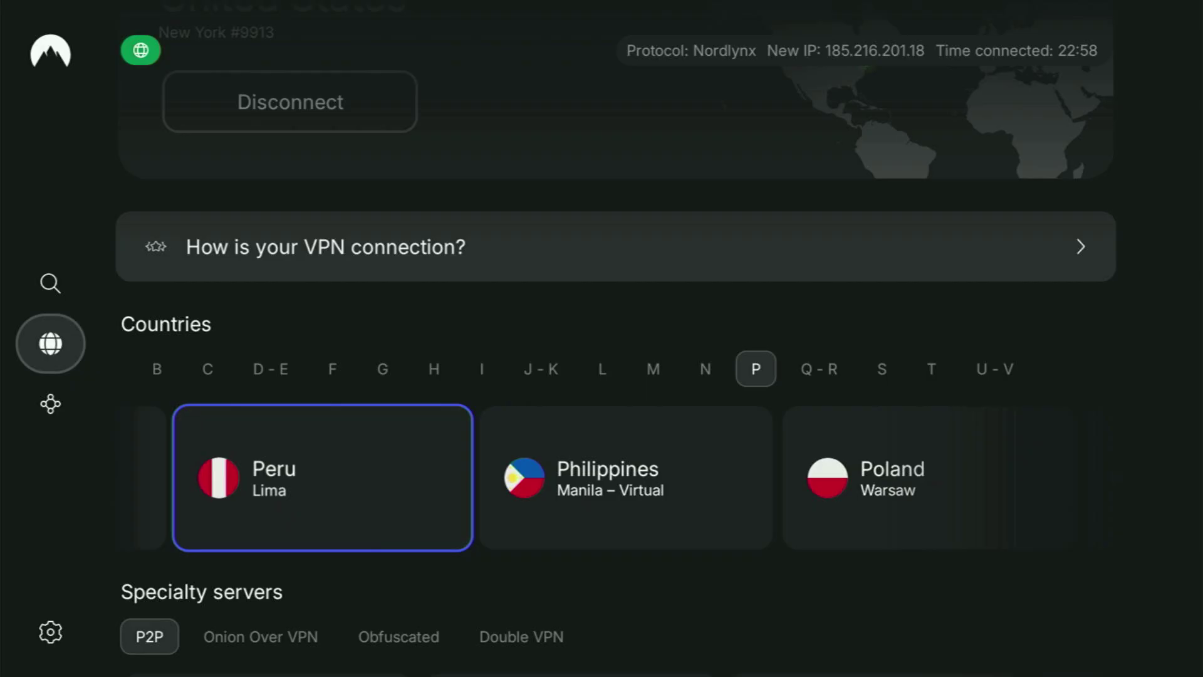
{"action": "key", "text": "Right"}
{"action": "key", "text": "Right"}
{"action": "key", "text": "Right"}
{"action": "key", "text": "Right"}
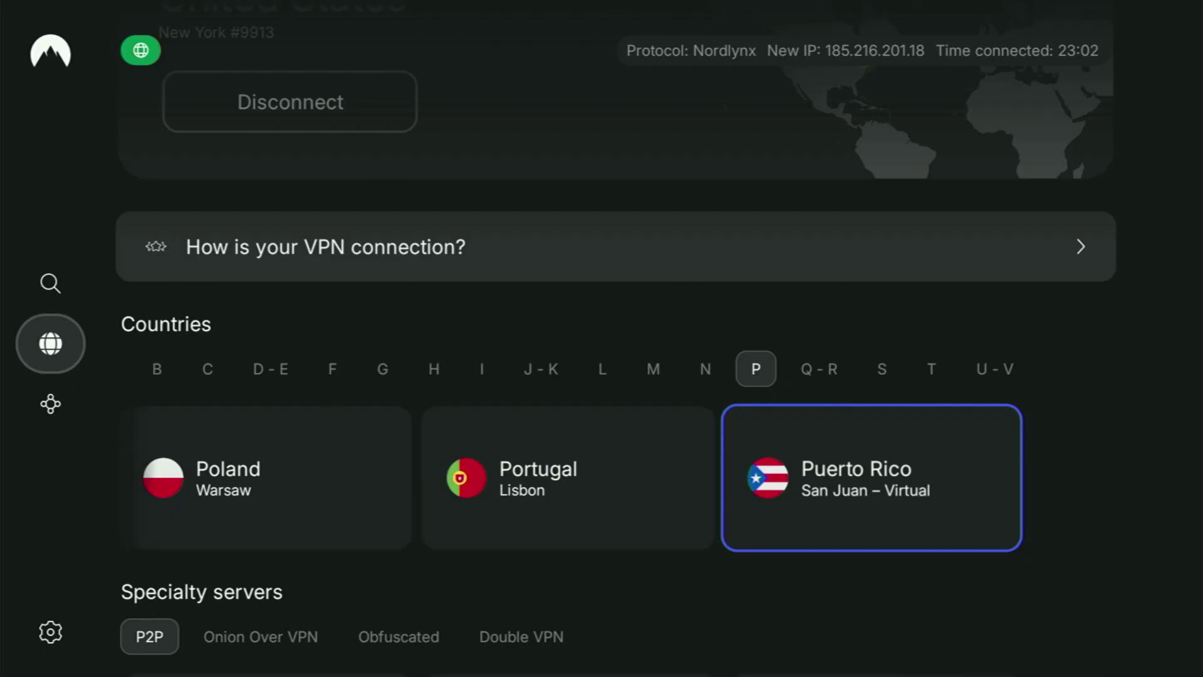
Step: Examine the VPN server countries in the Q - R group and under T, from Qatar through to Turkey
{"action": "key", "text": "Up"}
{"action": "key", "text": "Right"}
{"action": "key", "text": "Down"}
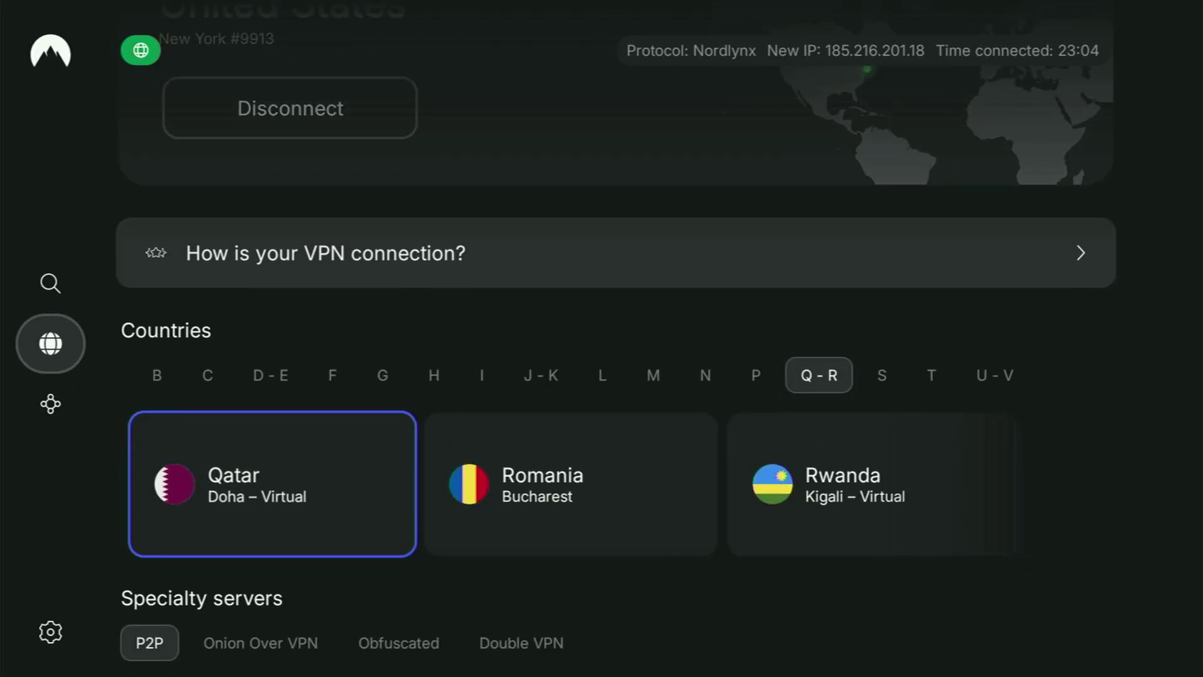
{"action": "key", "text": "Right"}
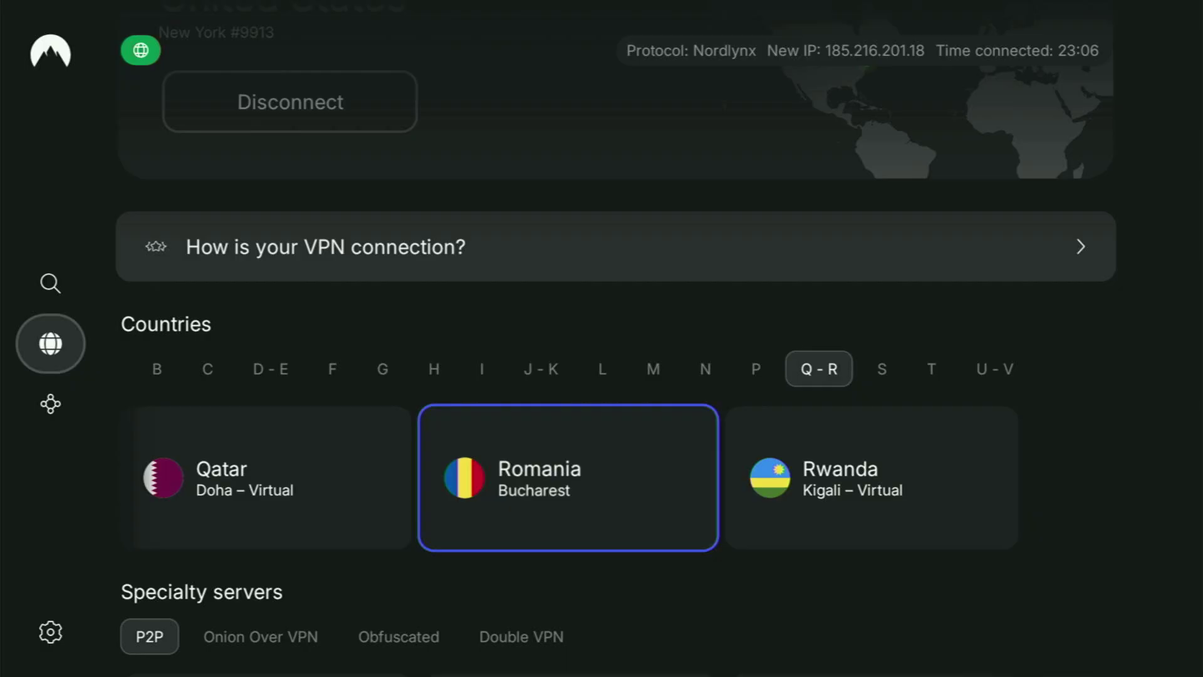
{"action": "key", "text": "Right"}
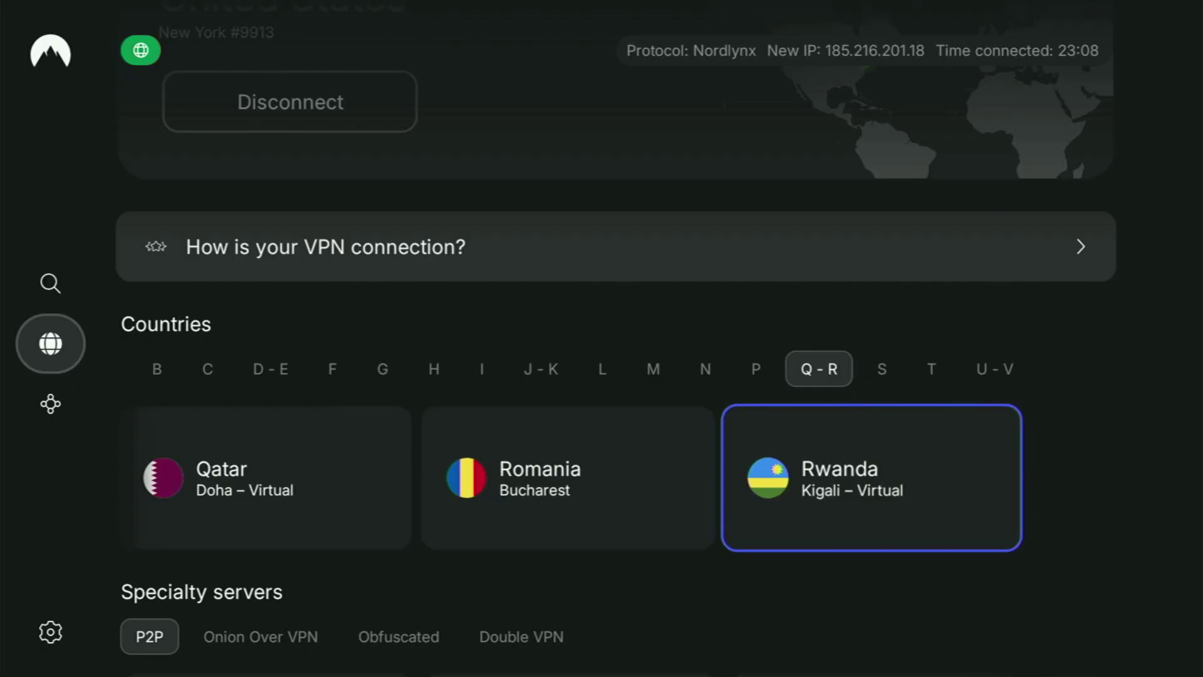
{"action": "key", "text": "Up"}
{"action": "key", "text": "Right"}
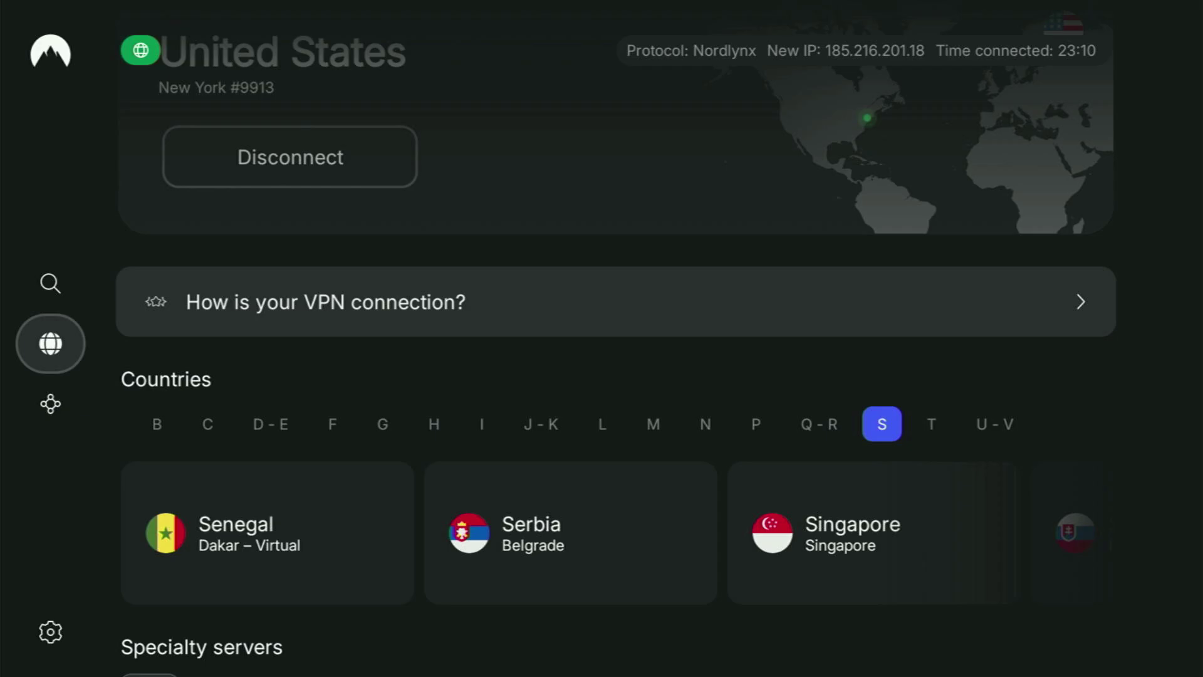
{"action": "key", "text": "Right"}
{"action": "key", "text": "Down"}
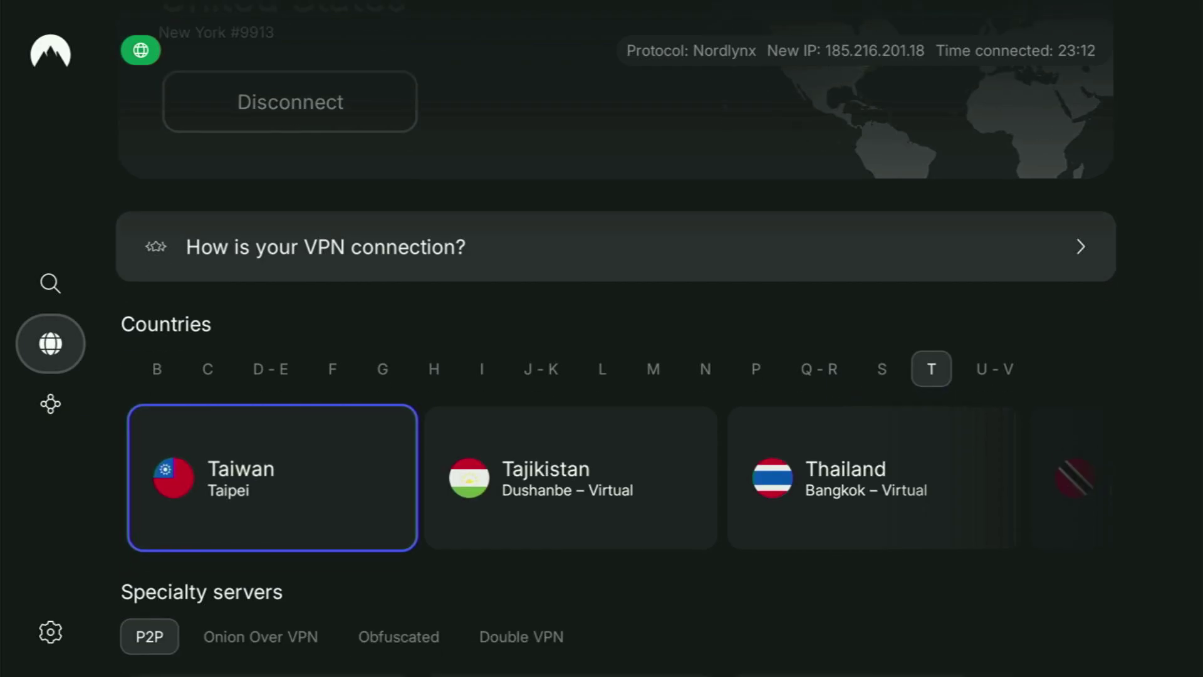
{"action": "key", "text": "Right"}
{"action": "key", "text": "Right"}
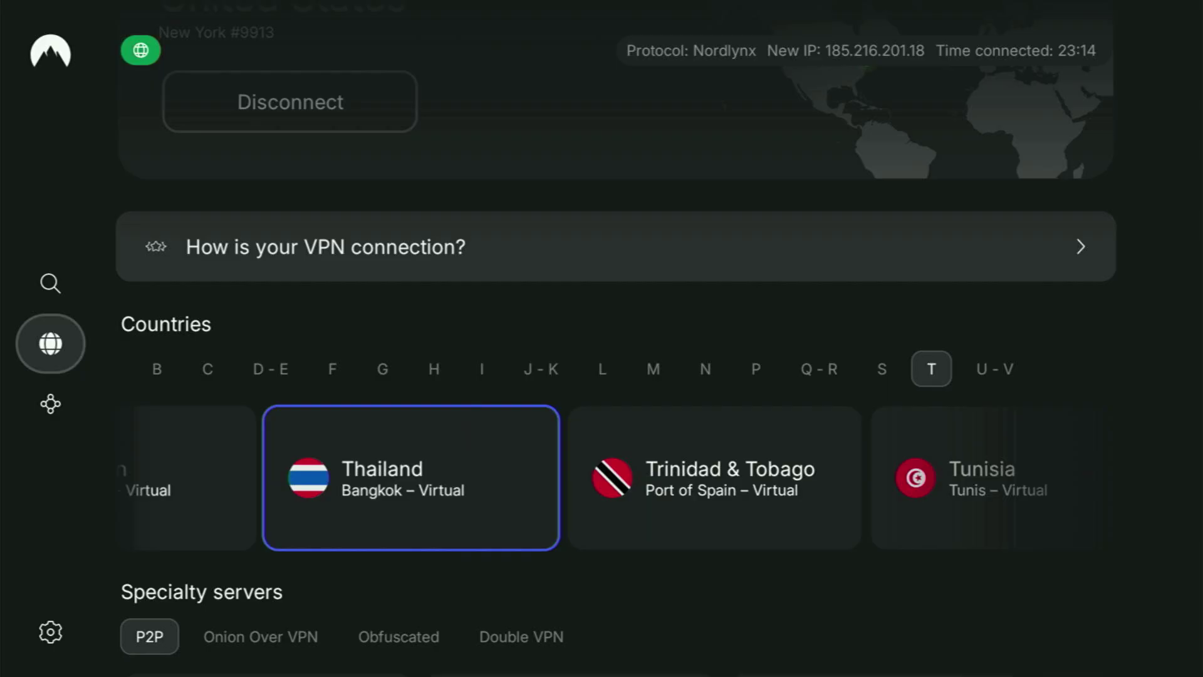
{"action": "key", "text": "Right"}
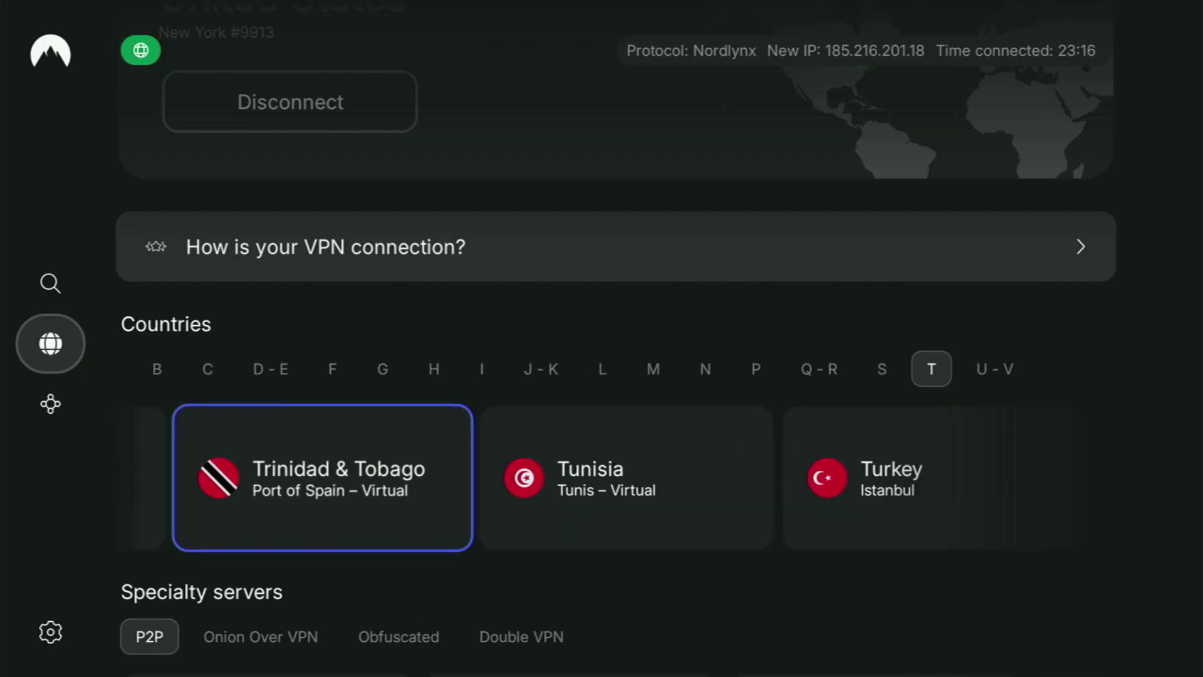
{"action": "key", "text": "Right"}
{"action": "key", "text": "Right"}
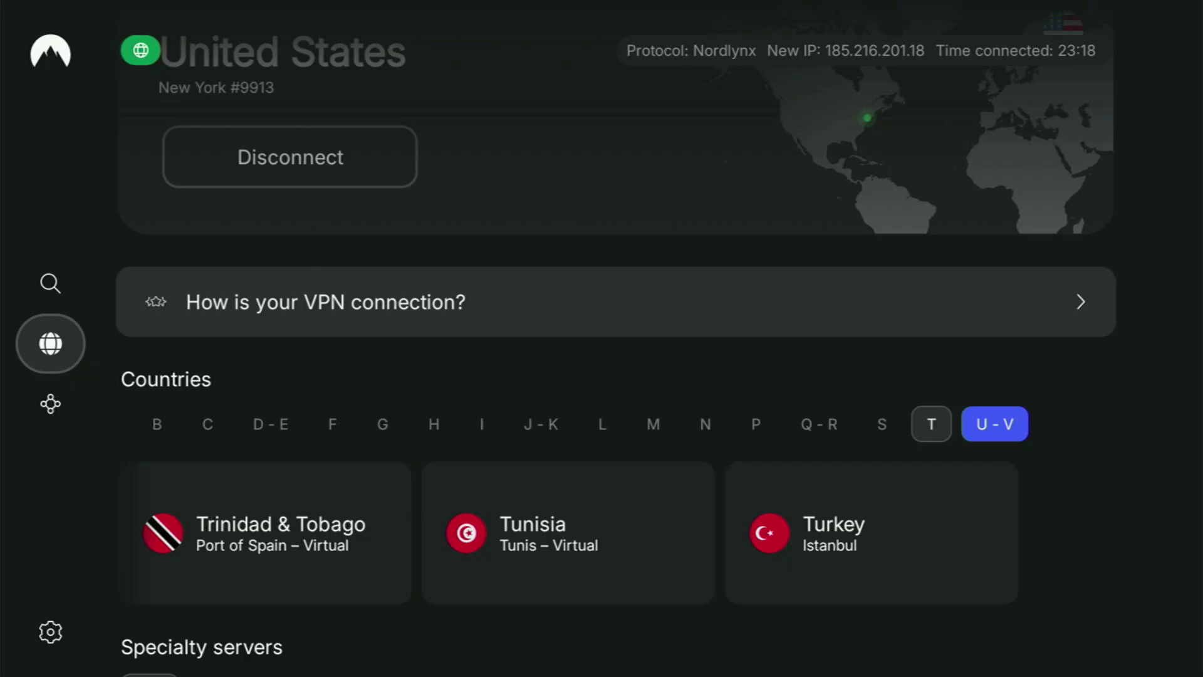
Step: Connect the VPN to the United Kingdom in the U - V group, and switch the connection to the United States
{"action": "key", "text": "Down"}
{"action": "key", "text": "Right"}
{"action": "key", "text": "Right"}
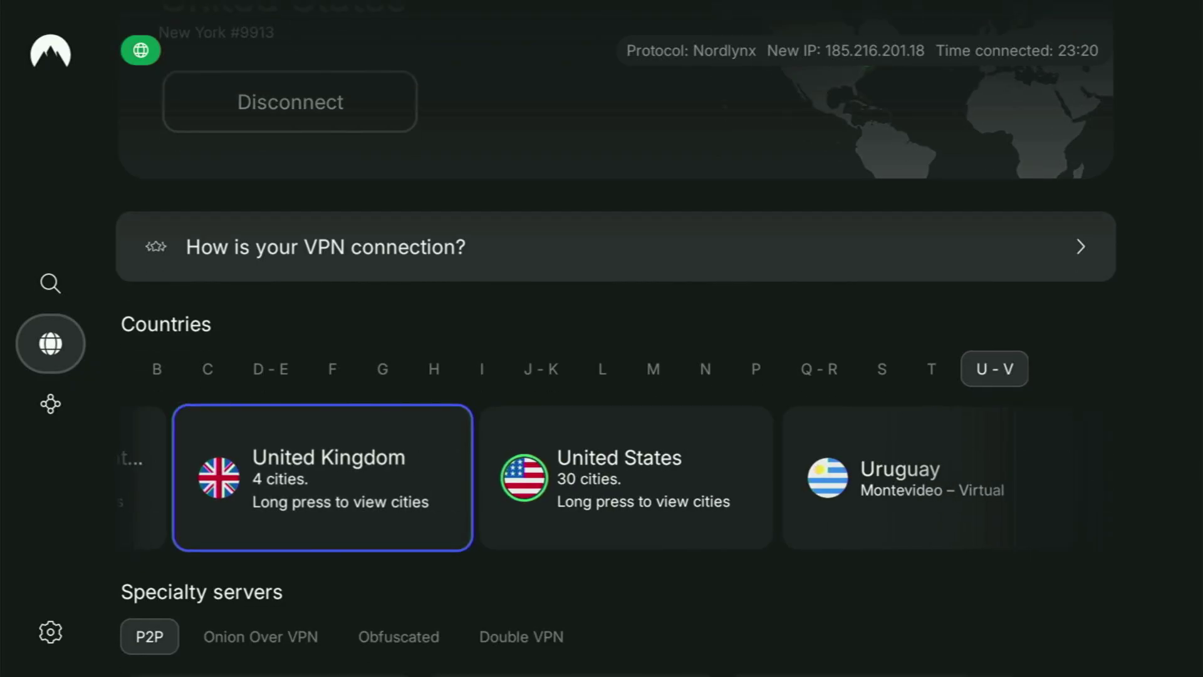
{"action": "key", "text": "Return"}
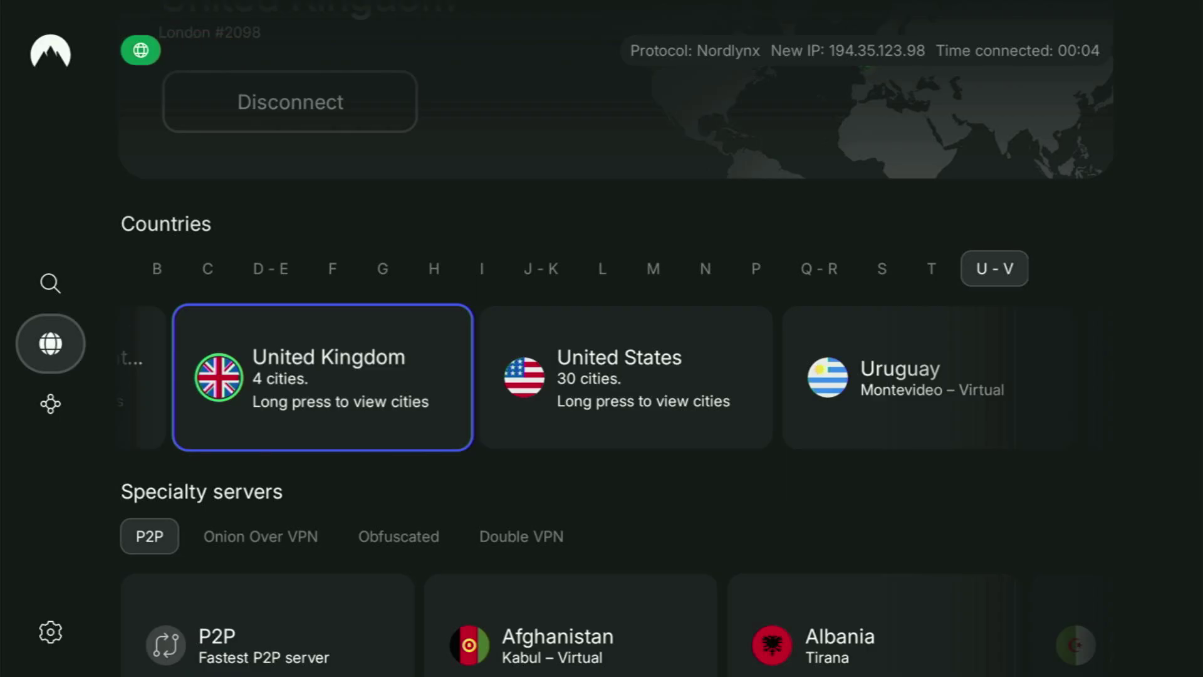
{"action": "key", "text": "Right"}
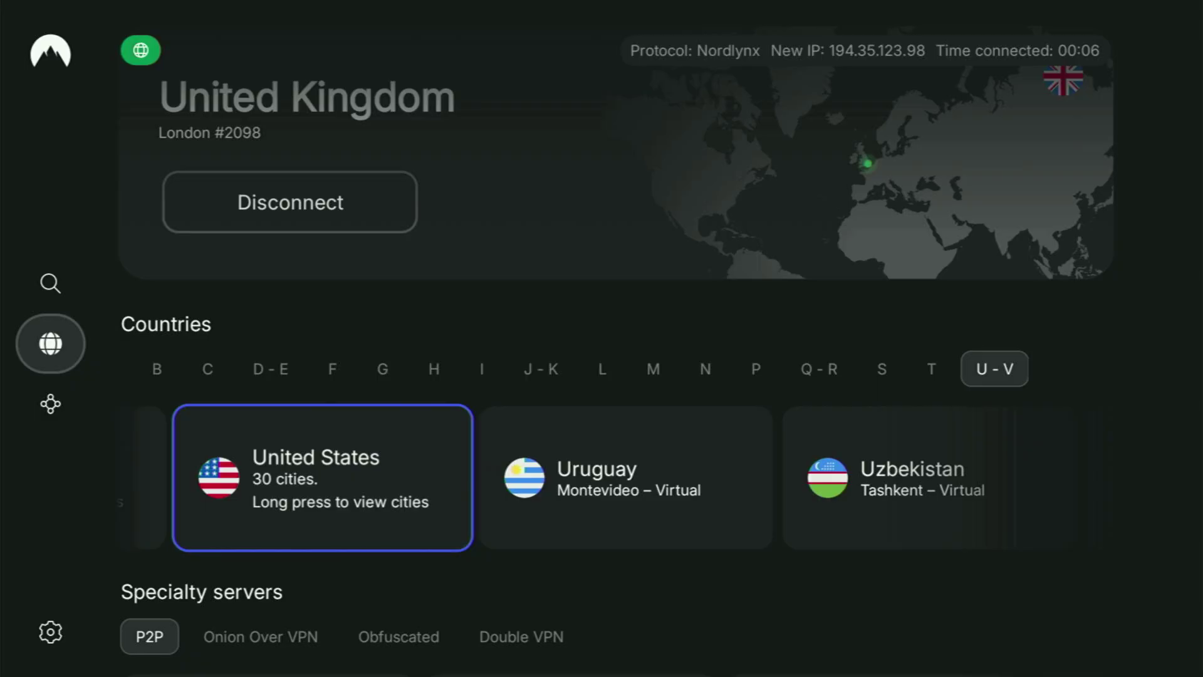
{"action": "key", "text": "Return"}
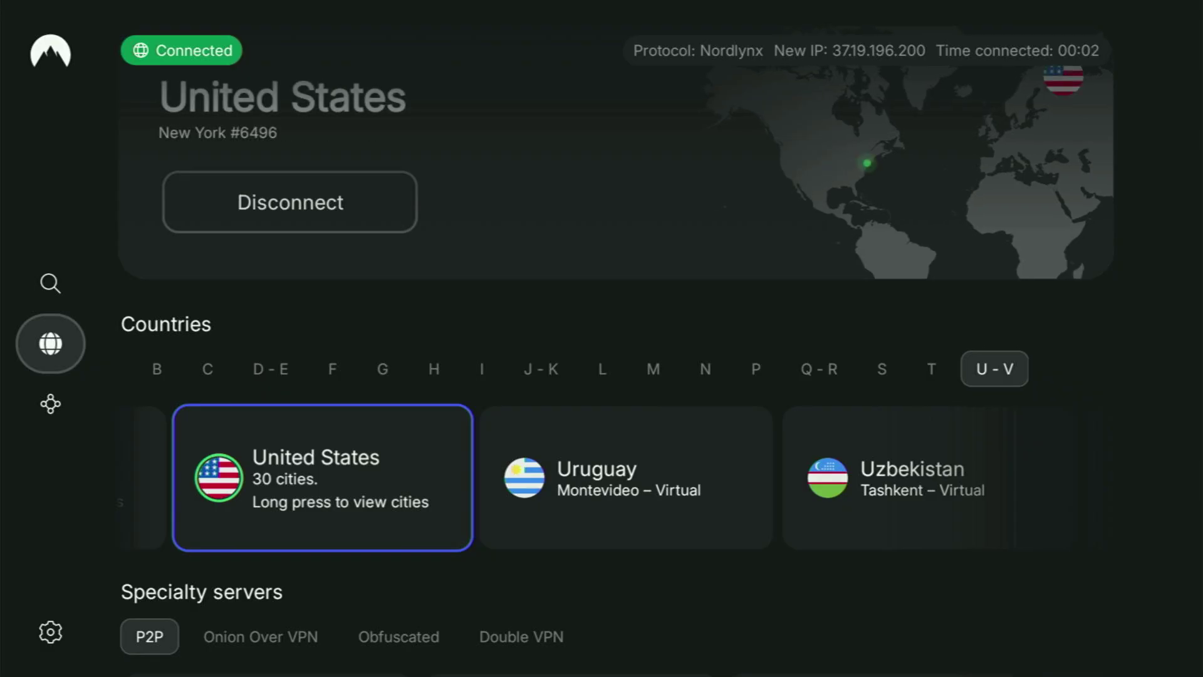
Step: Examine the remaining U - V countries through to Vietnam, and go back through the country letter groups toward M
{"action": "key", "text": "Right"}
{"action": "key", "text": "Right"}
{"action": "key", "text": "Right"}
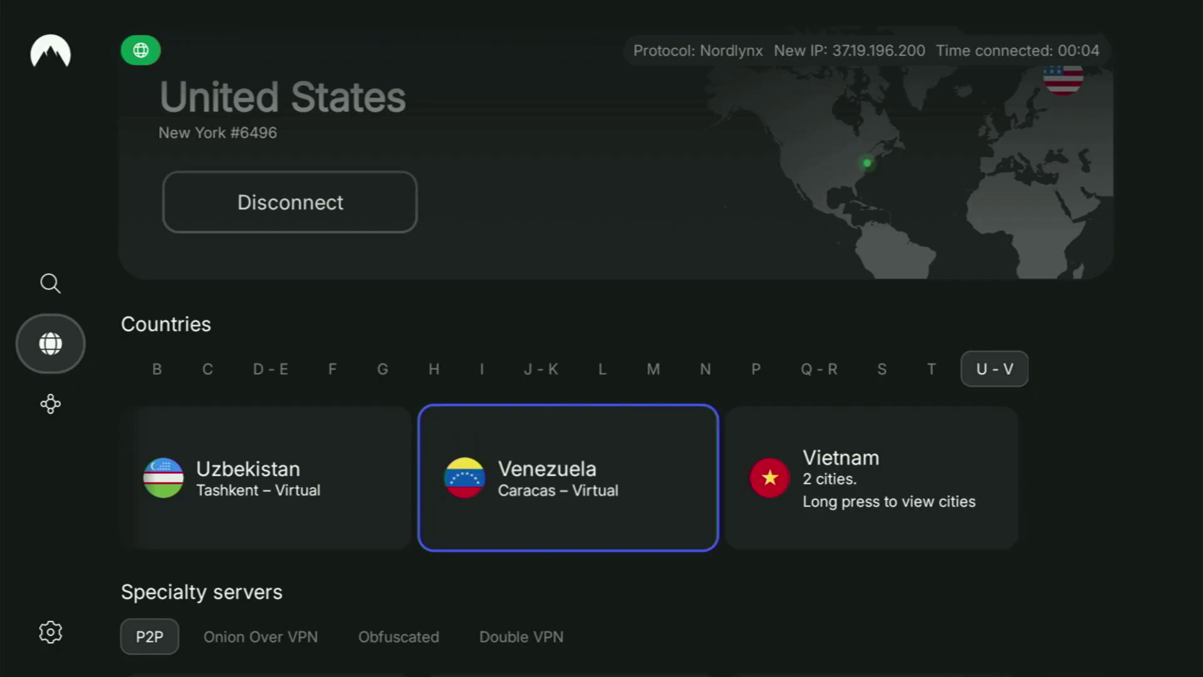
{"action": "key", "text": "Right"}
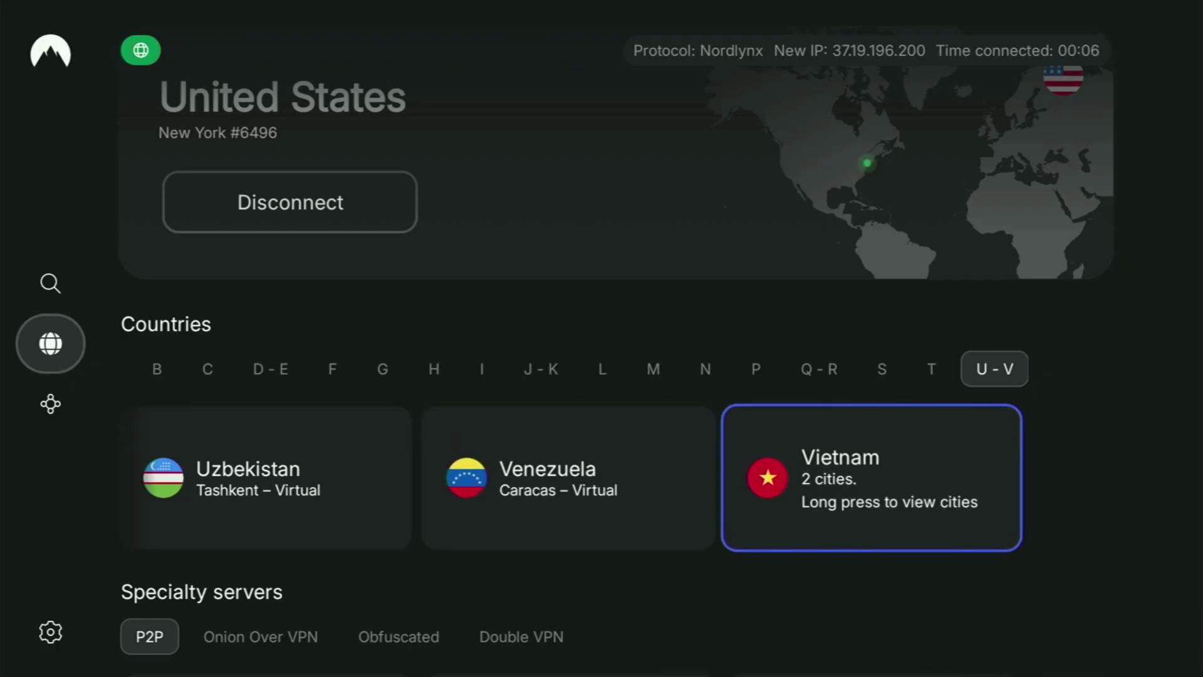
{"action": "key", "text": "Up"}
{"action": "key", "text": "Left"}
{"action": "key", "text": "Left"}
{"action": "key", "text": "Left"}
{"action": "key", "text": "Left"}
{"action": "key", "text": "Left"}
{"action": "key", "text": "Left"}
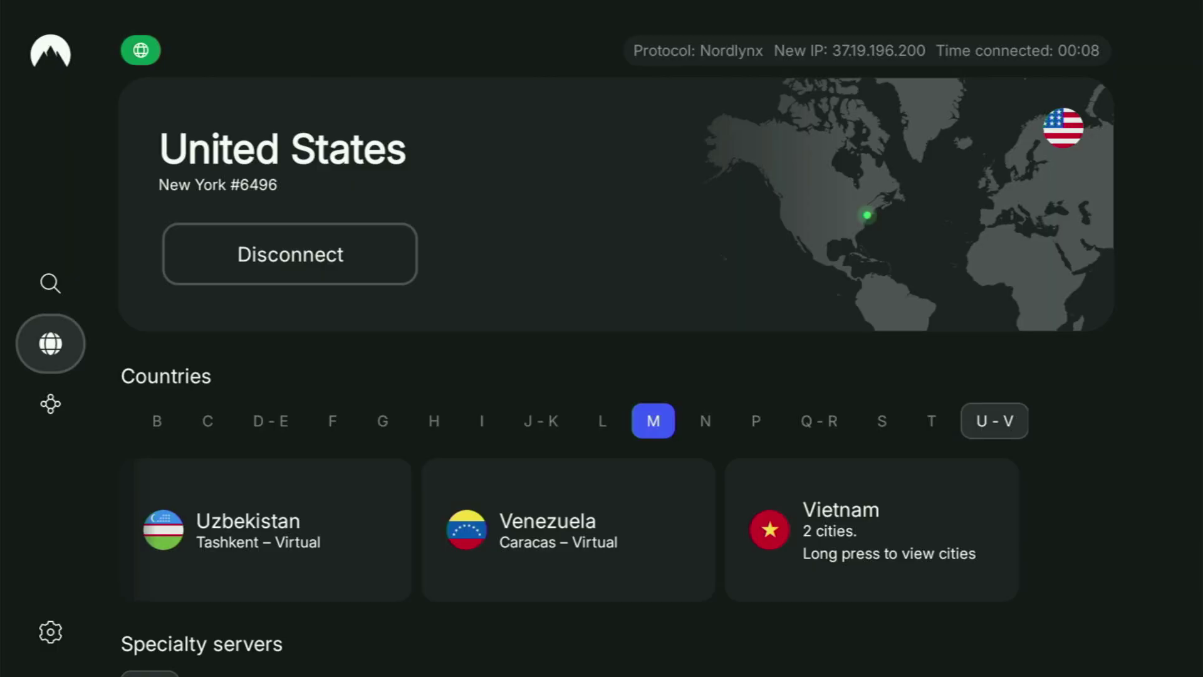
{"action": "key", "text": "Down"}
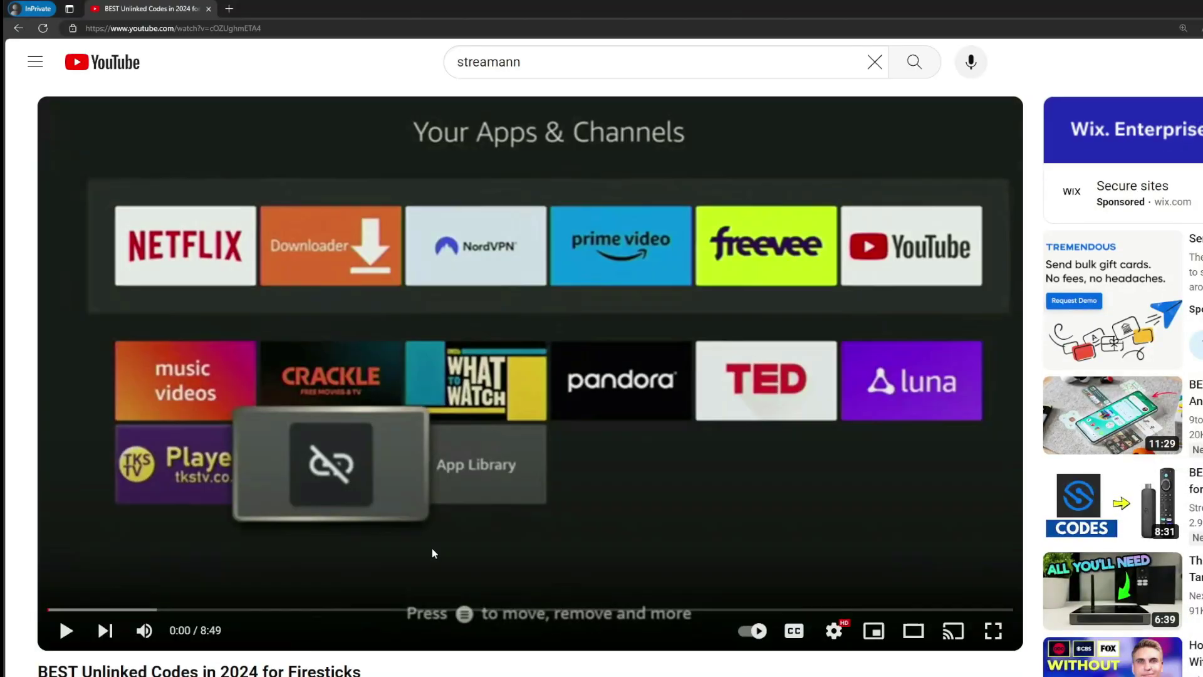
Step: In the browser, expand the description of the "BEST Unlinked Codes in 2024 for Firesticks" video and check NordVPN's offer of 3 extra months
{"action": "scroll", "coordinate": [431, 548], "scroll_direction": "down", "scroll_amount": 5}
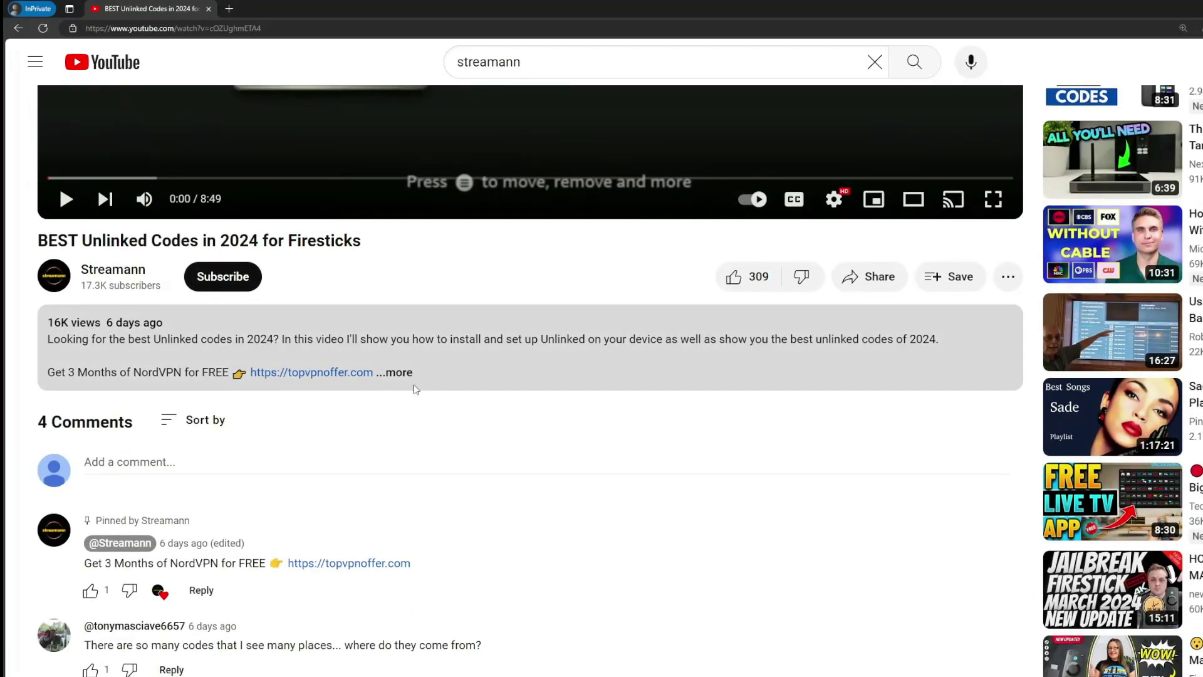
{"action": "left_click", "coordinate": [398, 373]}
{"action": "scroll", "coordinate": [304, 386], "scroll_direction": "down", "scroll_amount": 5}
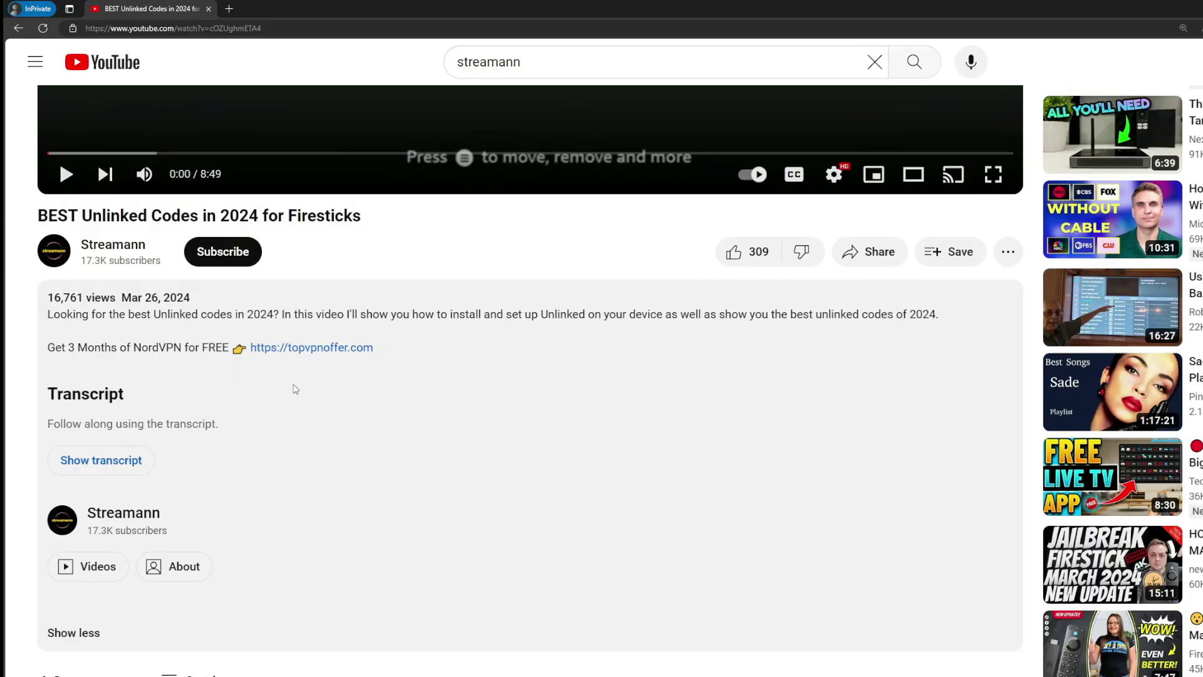
{"action": "left_click_drag", "start_coordinate": [436, 519], "coordinate": [319, 503]}
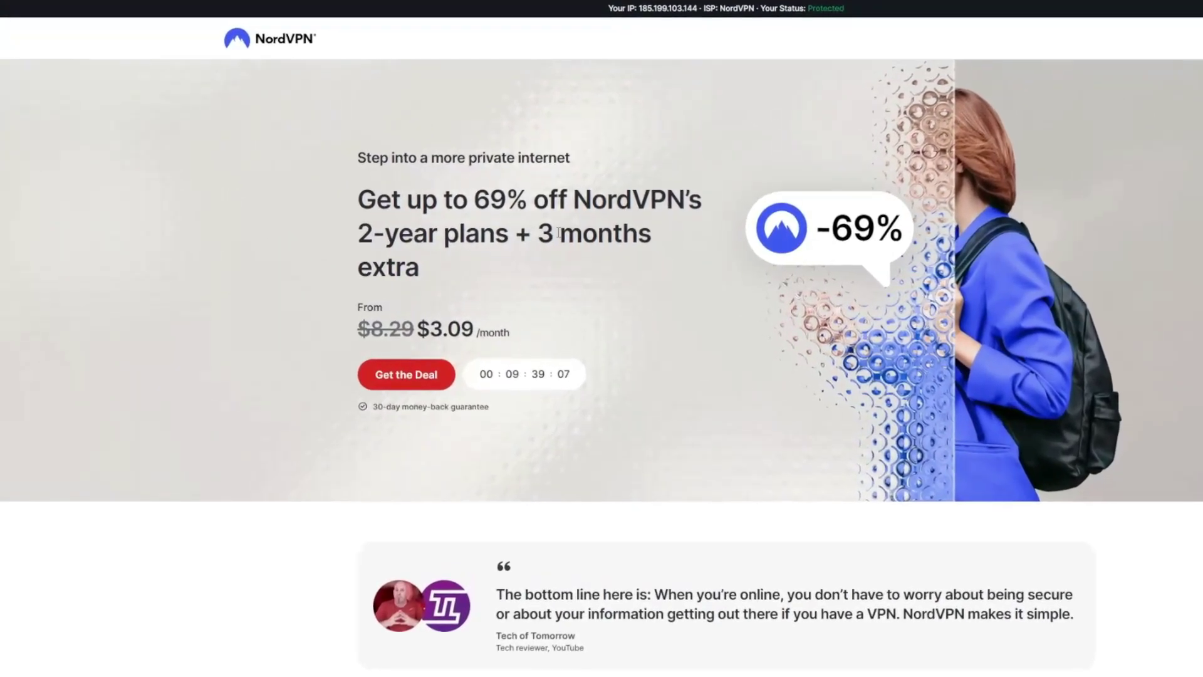
{"action": "left_click_drag", "start_coordinate": [537, 236], "coordinate": [667, 249]}
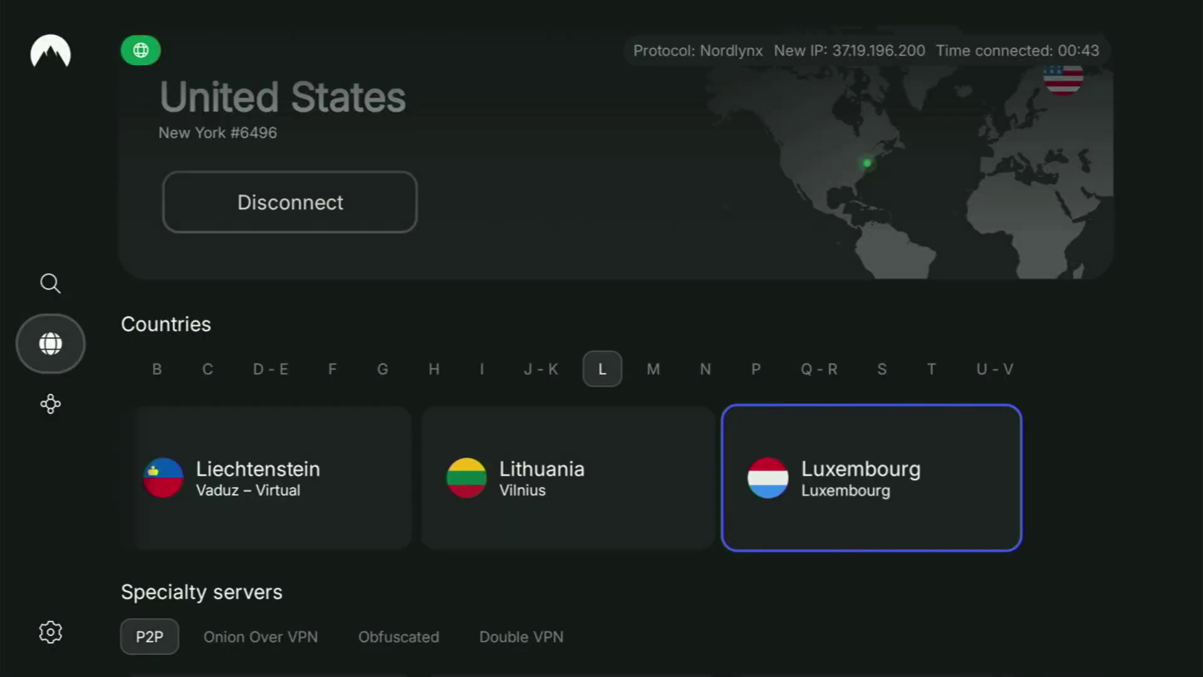
Step: Examine the VPN server countries in the J - K, I and H groups, through to Hungary
{"action": "key", "text": "Up"}
{"action": "key", "text": "Left"}
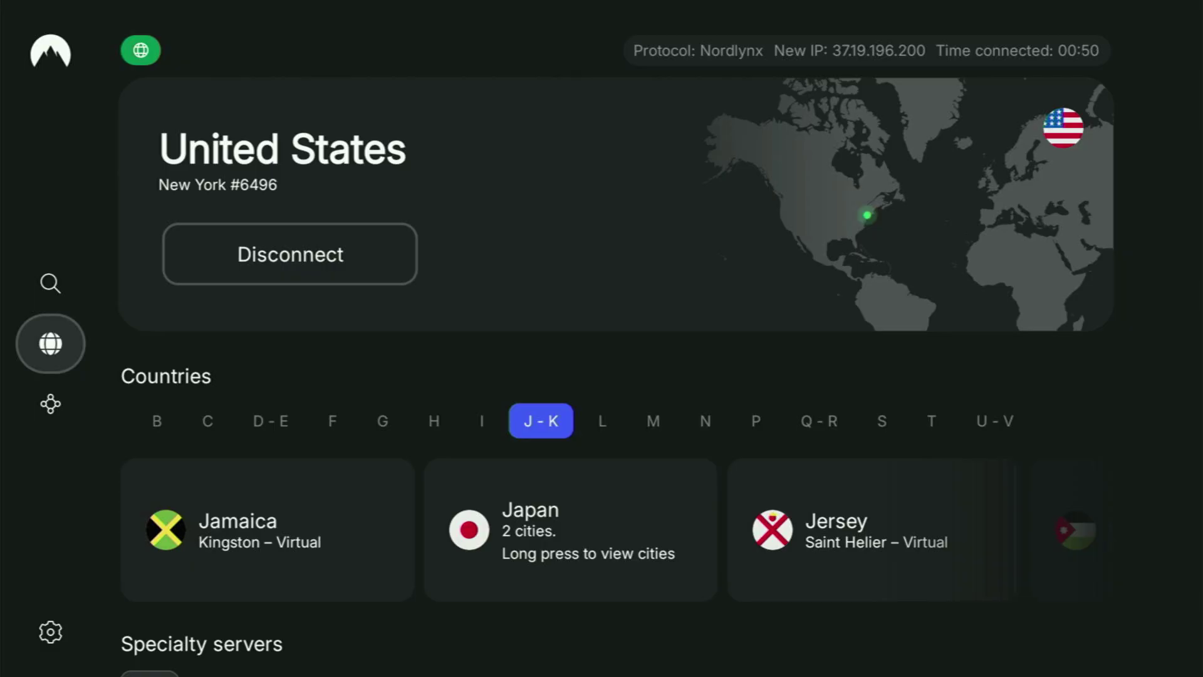
{"action": "key", "text": "Left"}
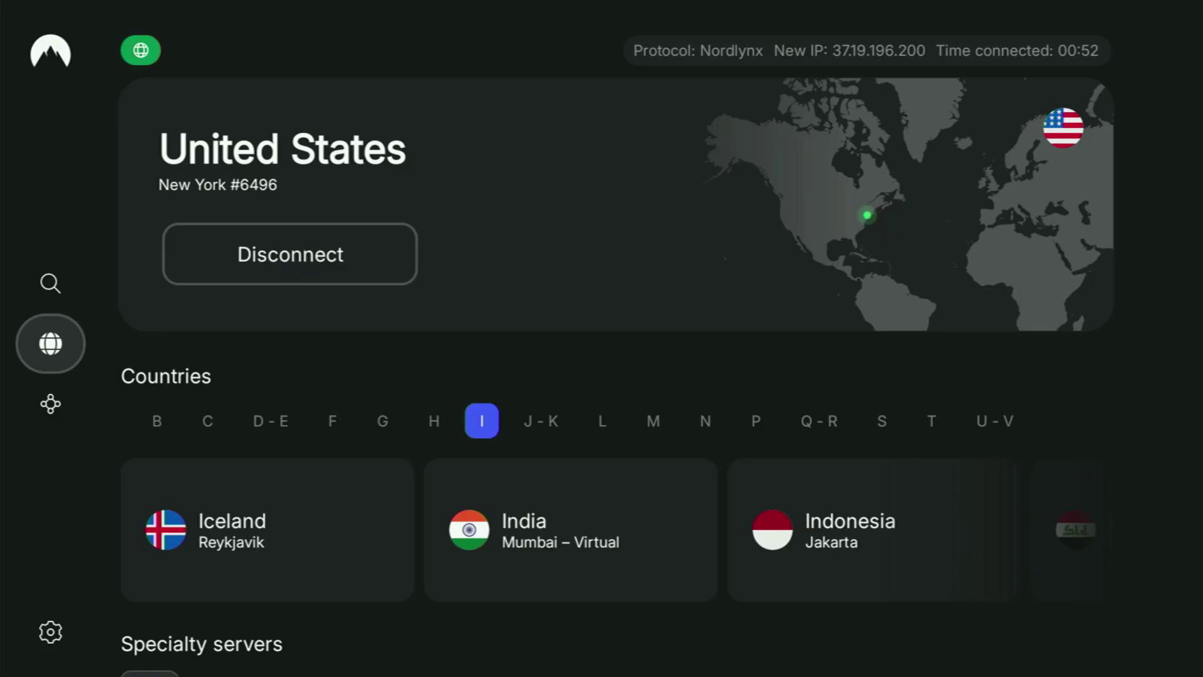
{"action": "key", "text": "Down"}
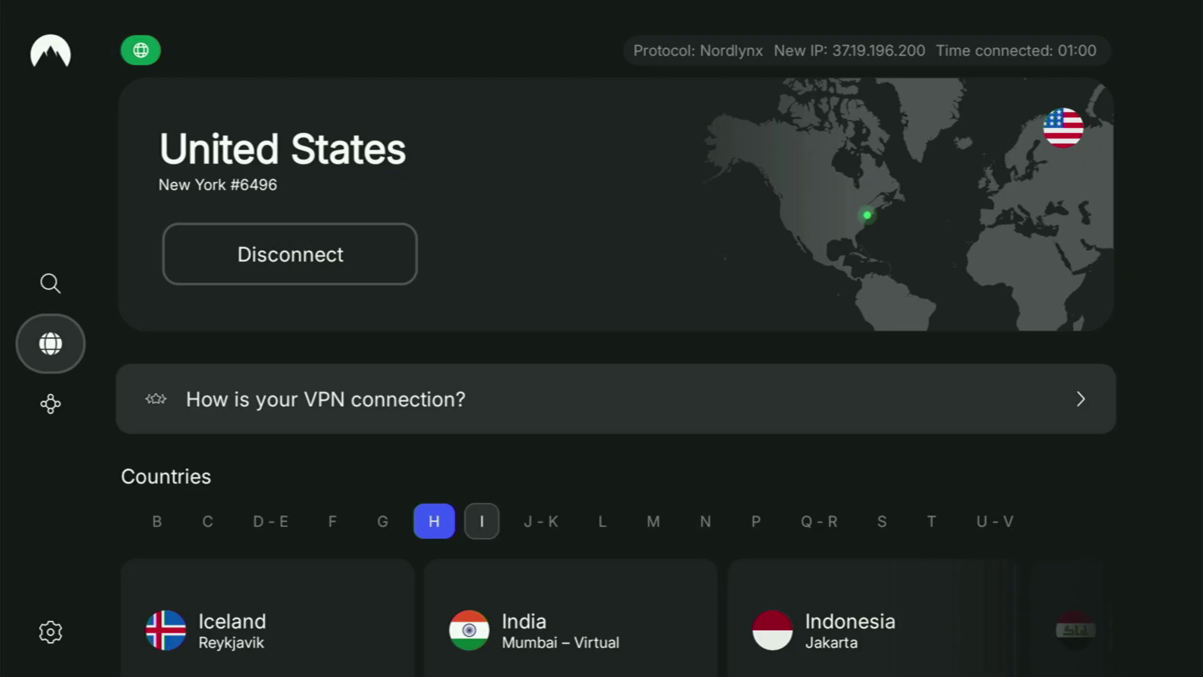
{"action": "key", "text": "Down"}
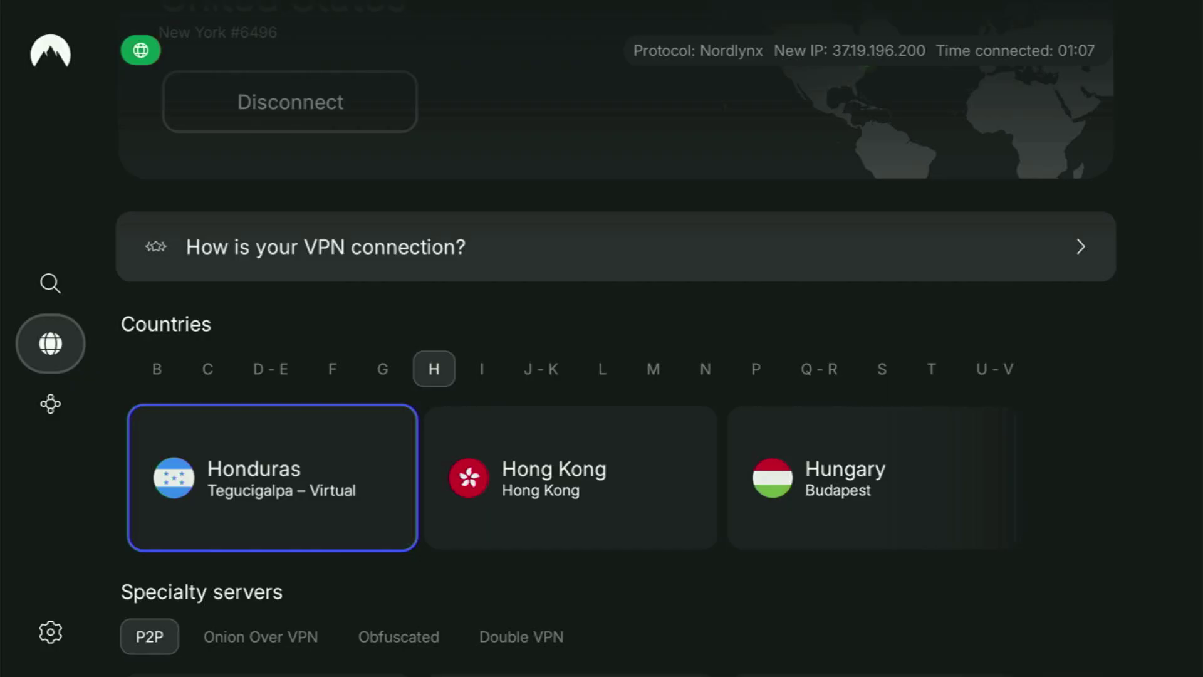
{"action": "key", "text": "Right"}
{"action": "key", "text": "Right"}
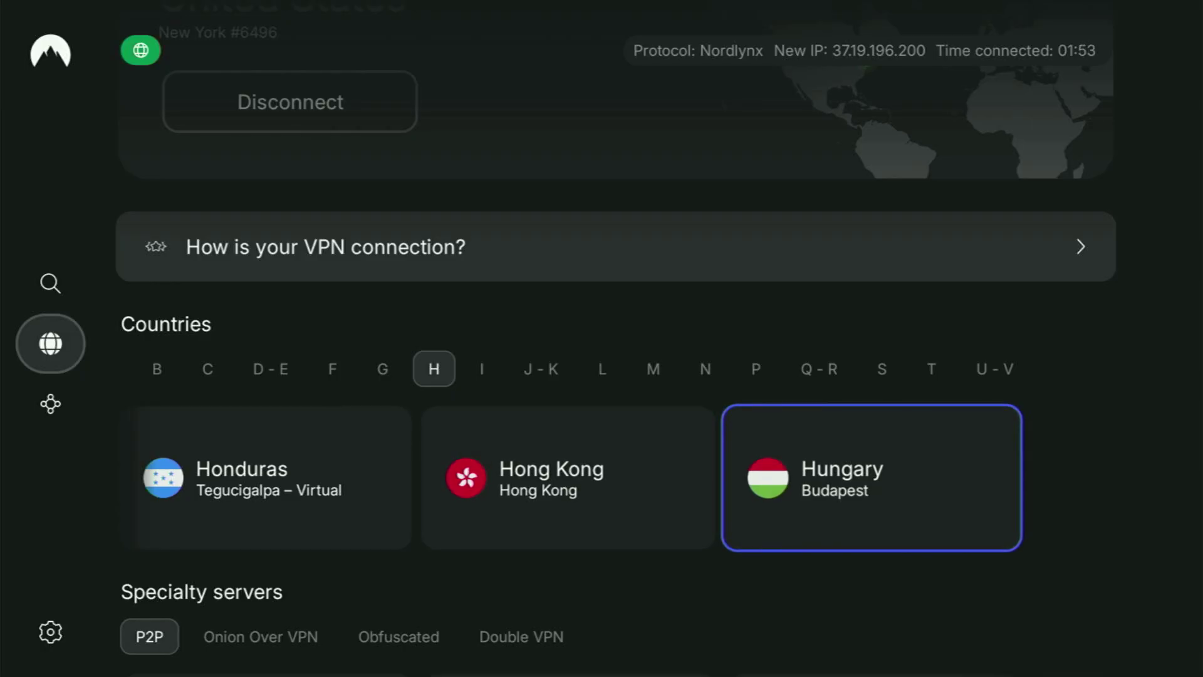
Step: Leave NordVPN for the Fire TV home screen and open the full list of apps and channels
{"action": "key", "text": "Home"}
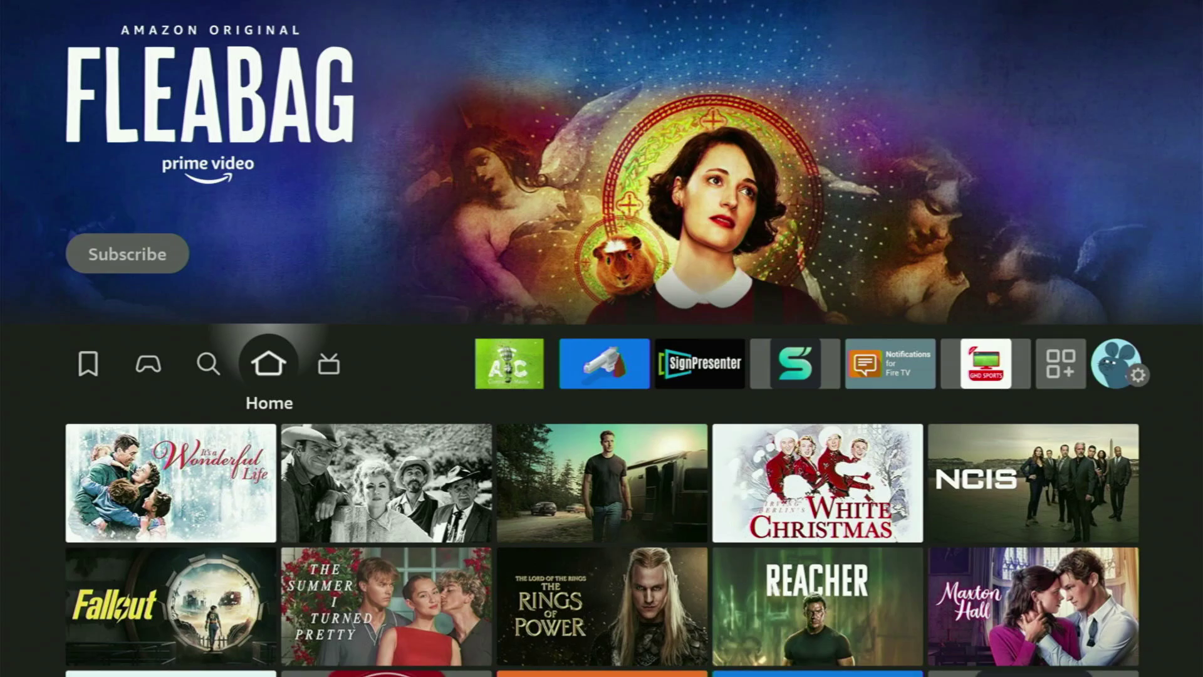
{"action": "key", "text": "Right"}
{"action": "key", "text": "Right"}
{"action": "key", "text": "Right"}
{"action": "key", "text": "Right"}
{"action": "key", "text": "Right"}
{"action": "key", "text": "Right"}
{"action": "key", "text": "Right"}
{"action": "key", "text": "Right"}
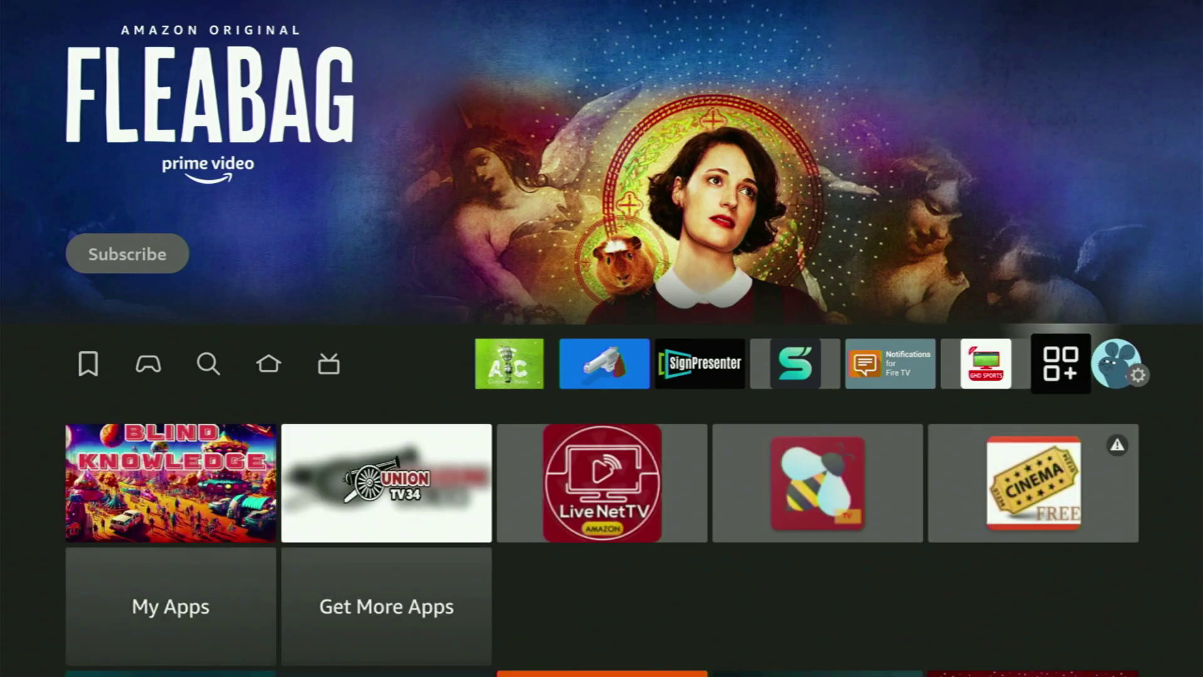
{"action": "key", "text": "Return"}
Step: Find Downloader among the installed apps and launch it
{"action": "key", "text": "Down"}
{"action": "key", "text": "Down"}
{"action": "key", "text": "Right"}
{"action": "key", "text": "Right"}
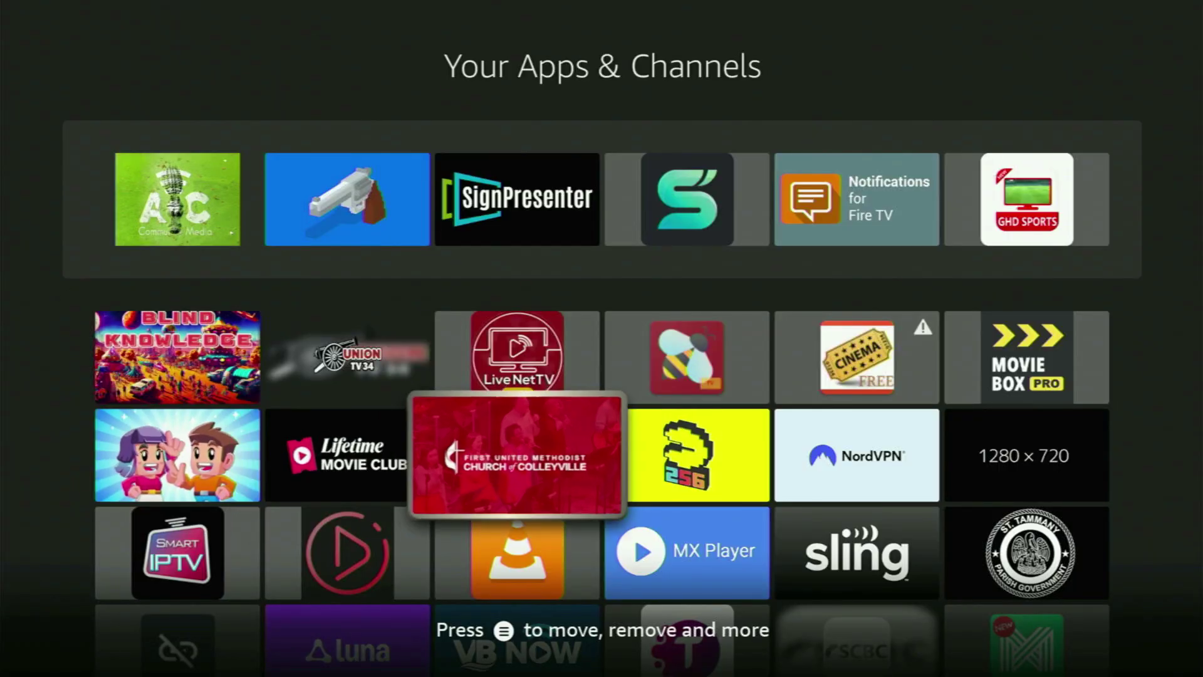
{"action": "key", "text": "Down"}
{"action": "key", "text": "Down"}
{"action": "key", "text": "Down"}
{"action": "key", "text": "Left"}
{"action": "key", "text": "Left"}
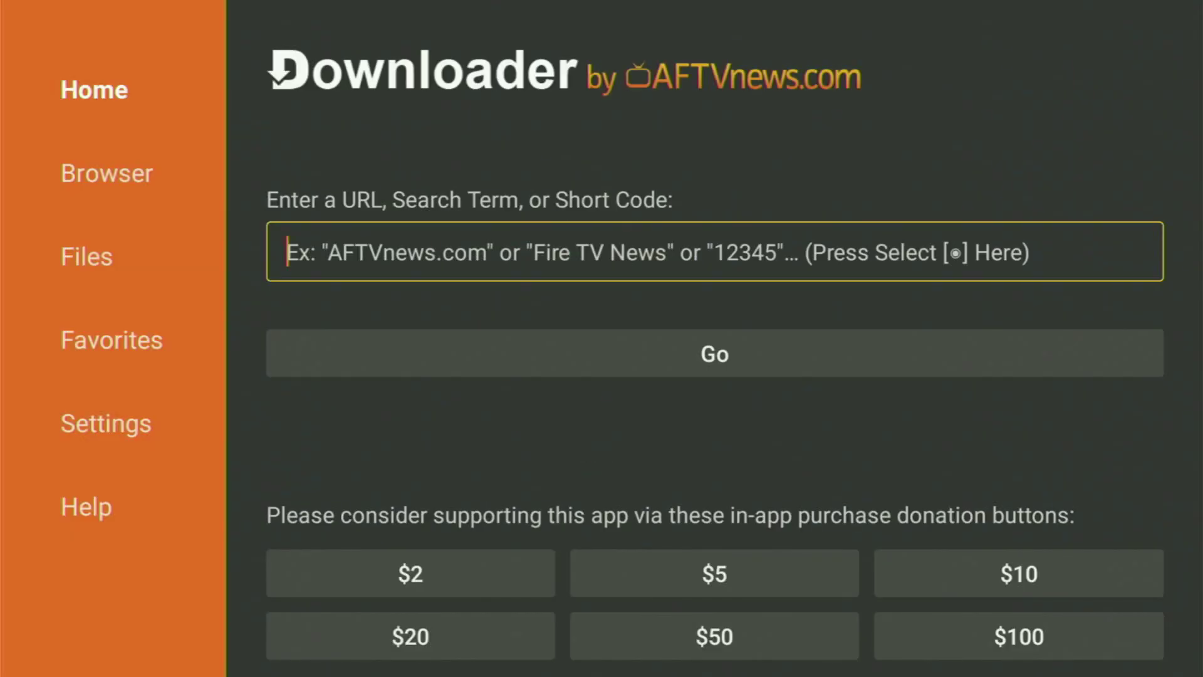
Step: Enter the short code 730116 in Downloader and load the web page it leads to
{"action": "key", "text": "Return"}
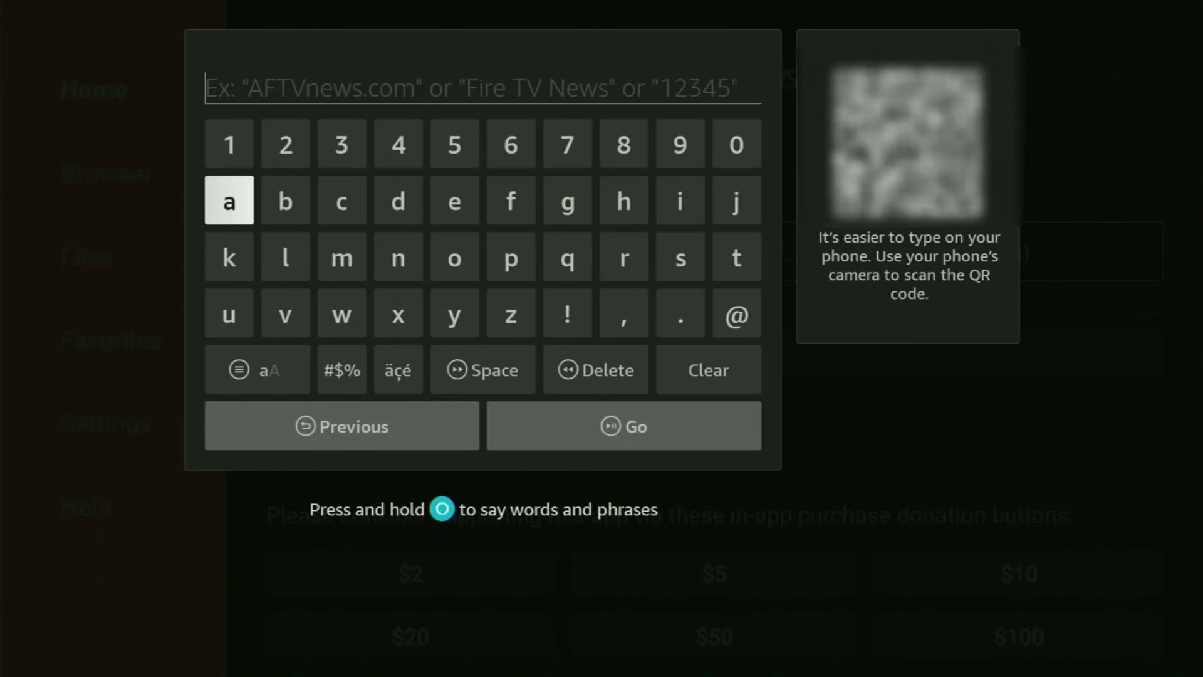
{"action": "key", "text": "Up"}
{"action": "key", "text": "Right"}
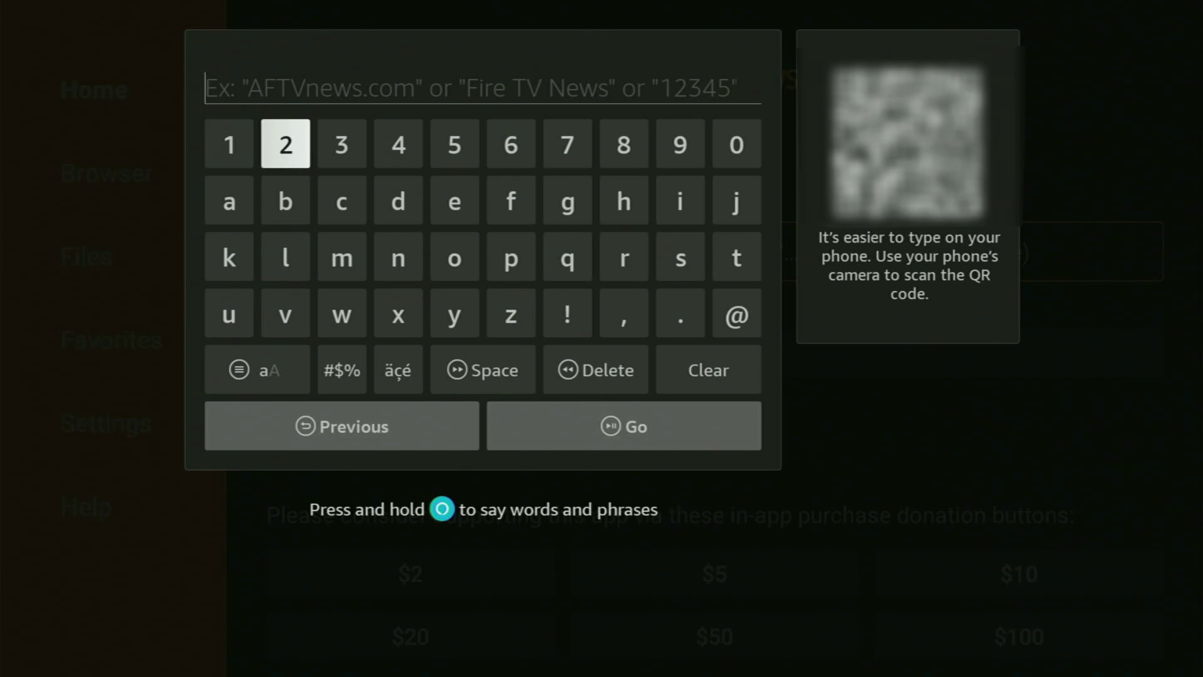
{"action": "key", "text": "Up"}
{"action": "key", "text": "Down"}
{"action": "key", "text": "Right"}
{"action": "key", "text": "Left"}
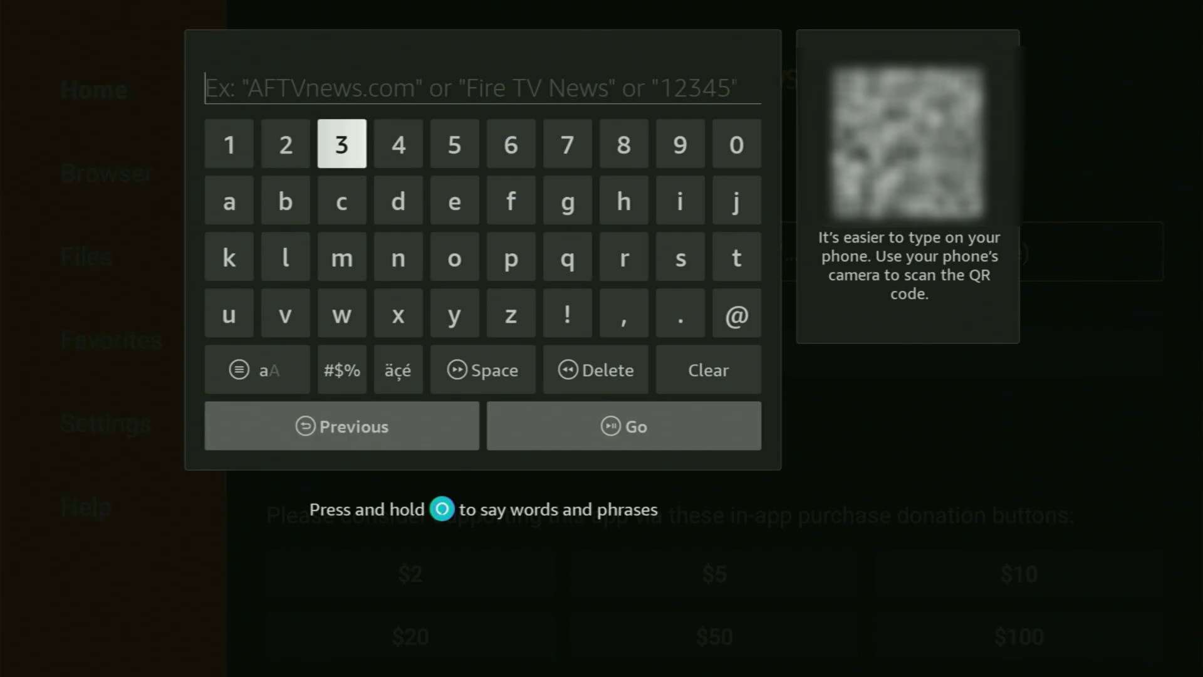
{"action": "key", "text": "Right"}
{"action": "key", "text": "Right"}
{"action": "key", "text": "Right"}
{"action": "key", "text": "Right"}
{"action": "key", "text": "Return"}
{"action": "key", "text": "Left"}
{"action": "key", "text": "Left"}
{"action": "key", "text": "Left"}
{"action": "key", "text": "Left"}
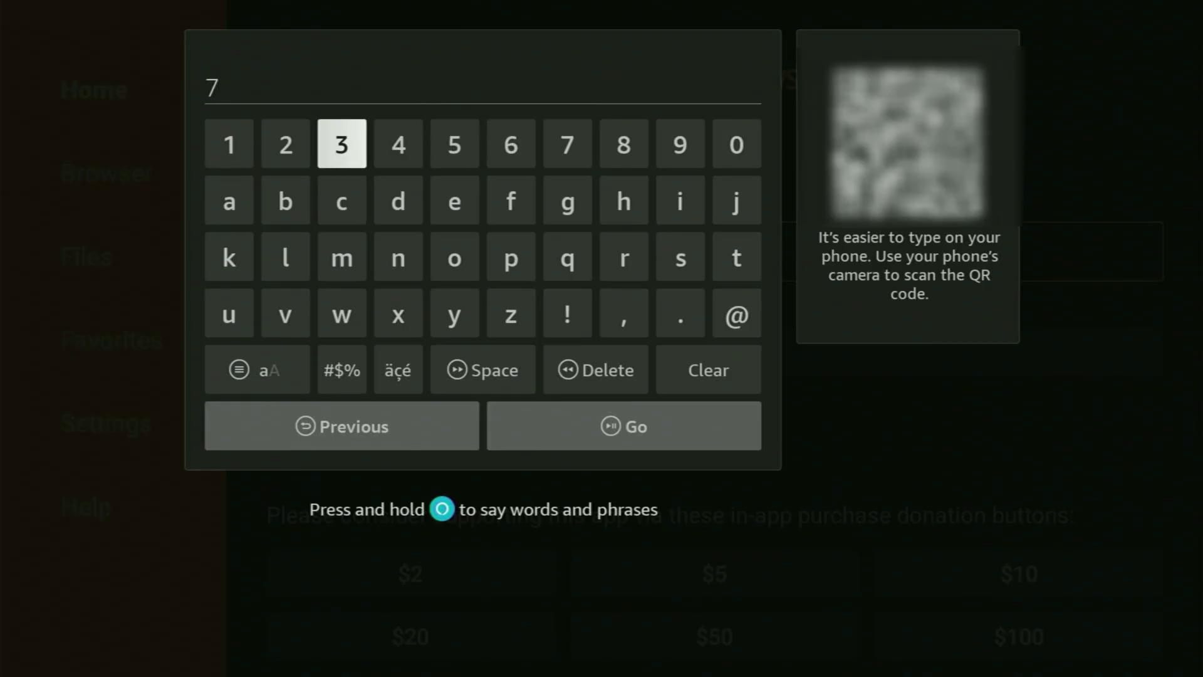
{"action": "key", "text": "Return"}
{"action": "key", "text": "Right"}
{"action": "key", "text": "Right"}
{"action": "key", "text": "Right"}
{"action": "key", "text": "Right"}
{"action": "key", "text": "Right"}
{"action": "key", "text": "Right"}
{"action": "key", "text": "Right"}
{"action": "key", "text": "Return"}
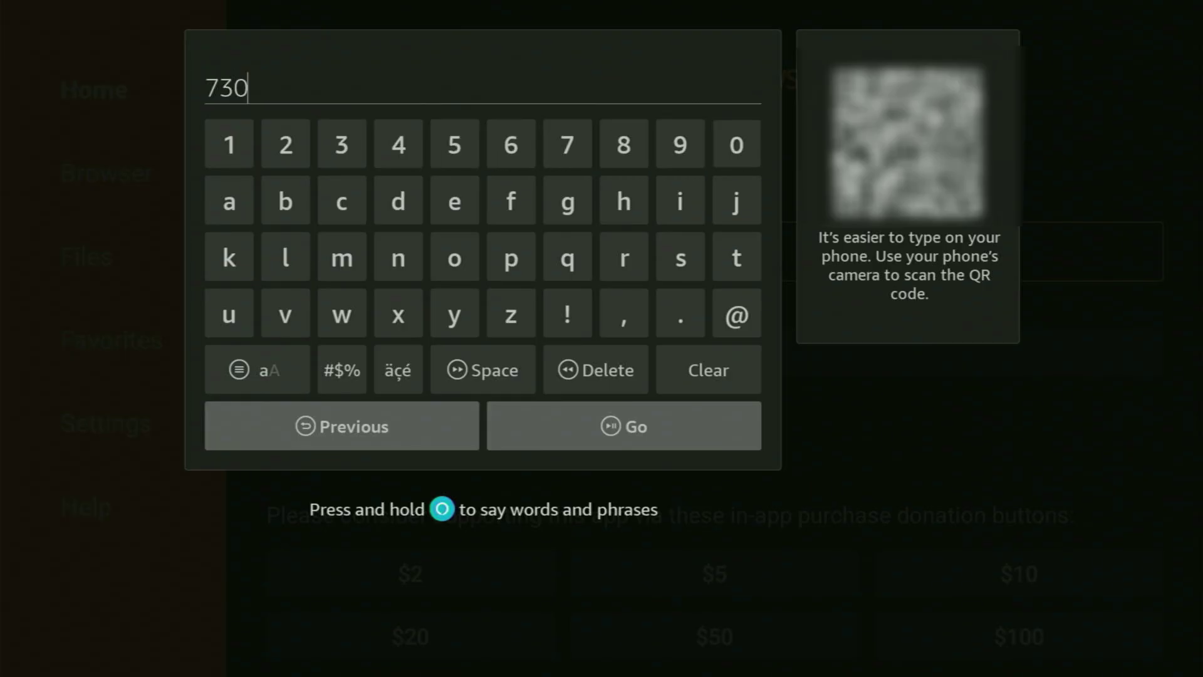
{"action": "key", "text": "Right"}
{"action": "key", "text": "Return"}
{"action": "key", "text": "Return"}
{"action": "key", "text": "Right"}
{"action": "key", "text": "Right"}
{"action": "key", "text": "Right"}
{"action": "key", "text": "Right"}
{"action": "key", "text": "Right"}
{"action": "key", "text": "Return"}
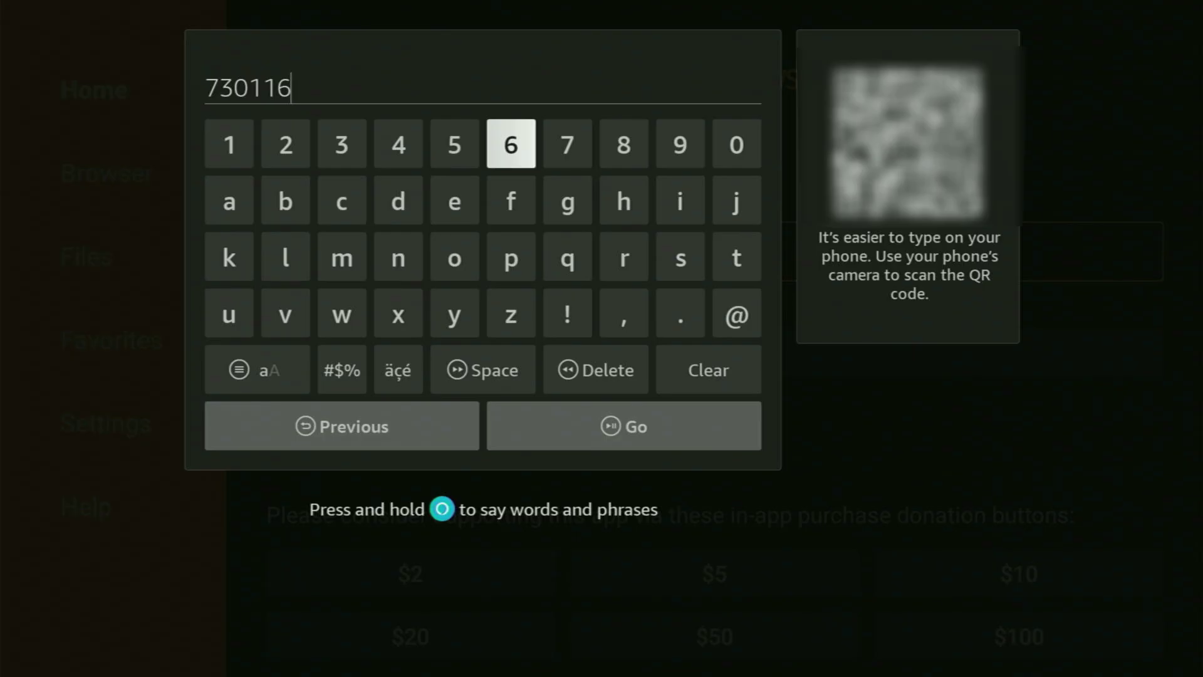
{"action": "key", "text": "Down"}
{"action": "key", "text": "Left"}
{"action": "key", "text": "Right"}
{"action": "key", "text": "Return"}
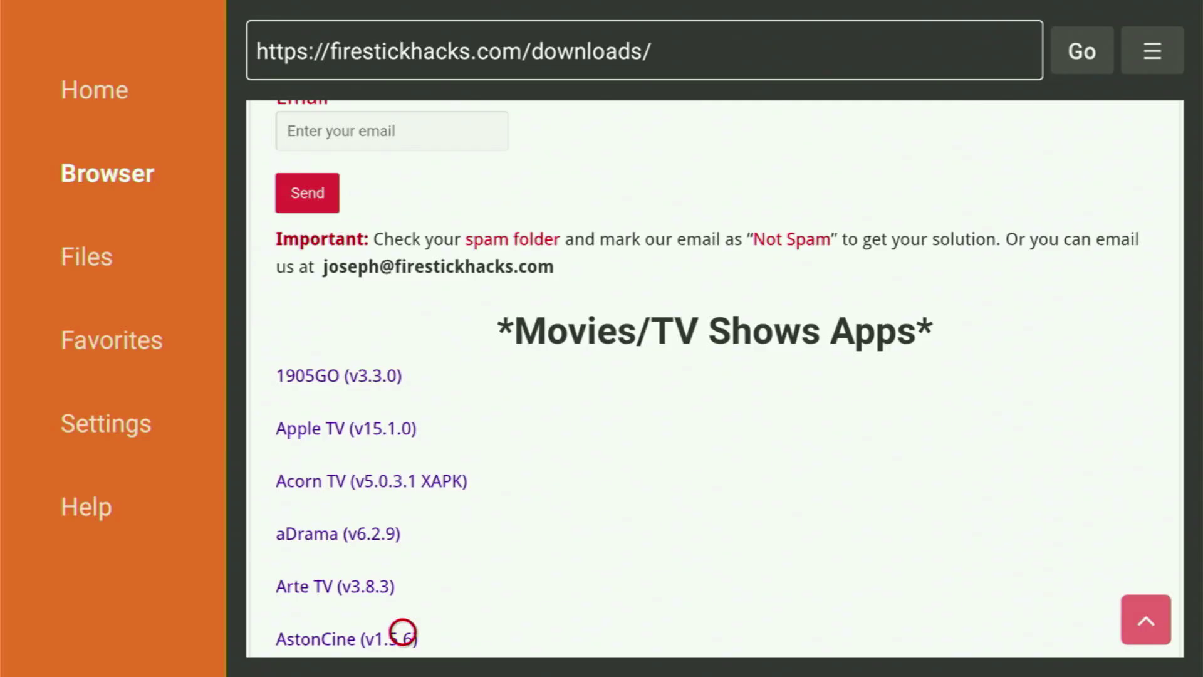
Step: Find HD Streamz (v3.9.6) in the Firestickhacks downloads list and download it
{"action": "scroll", "coordinate": [402, 631], "scroll_direction": "down", "scroll_amount": 5}
{"action": "scroll", "coordinate": [402, 632], "scroll_direction": "down", "scroll_amount": 20}
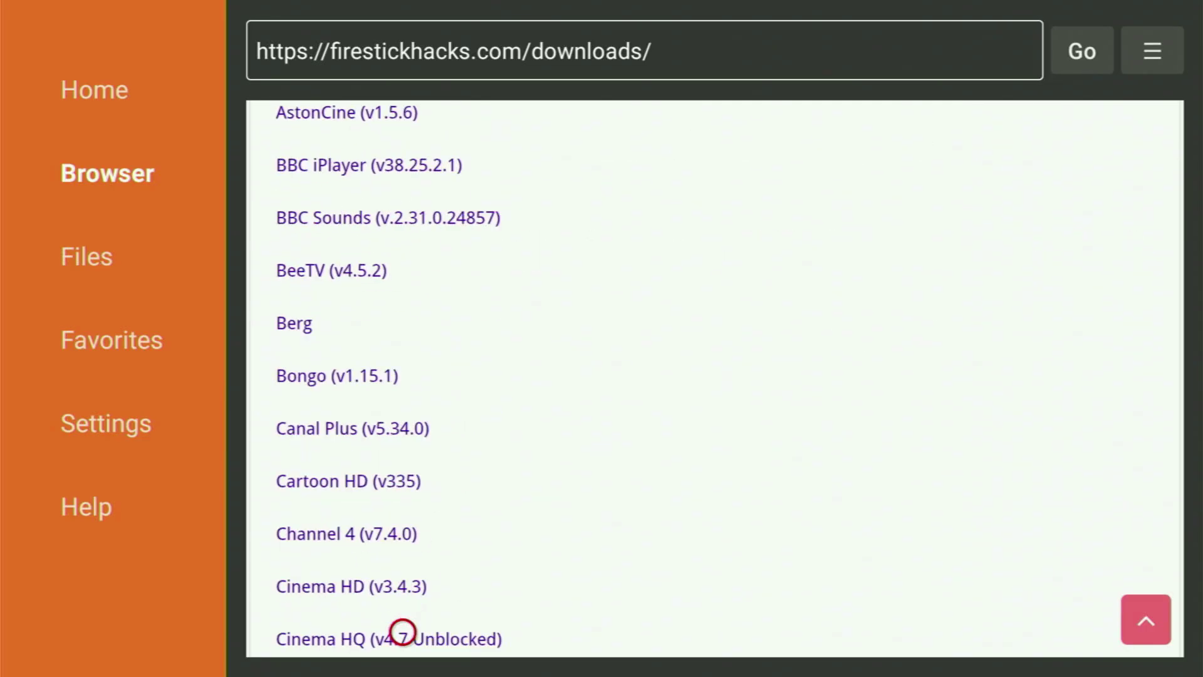
{"action": "scroll", "coordinate": [402, 631], "scroll_direction": "down", "scroll_amount": 5}
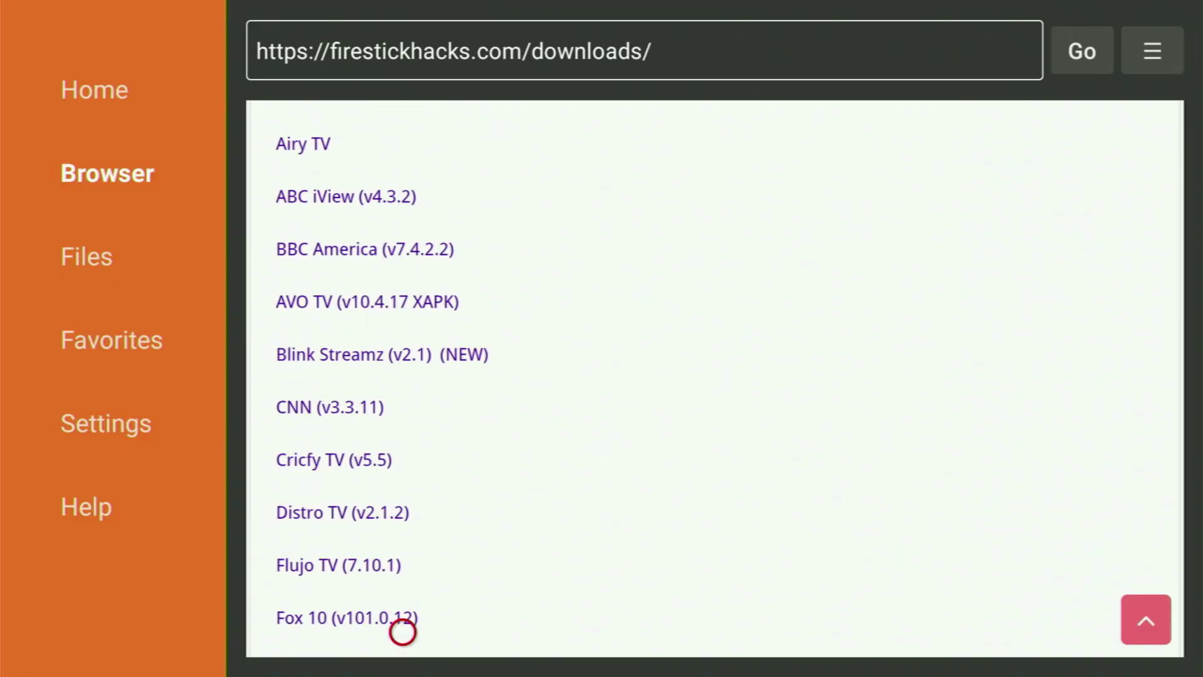
{"action": "scroll", "coordinate": [402, 632], "scroll_direction": "down", "scroll_amount": 1}
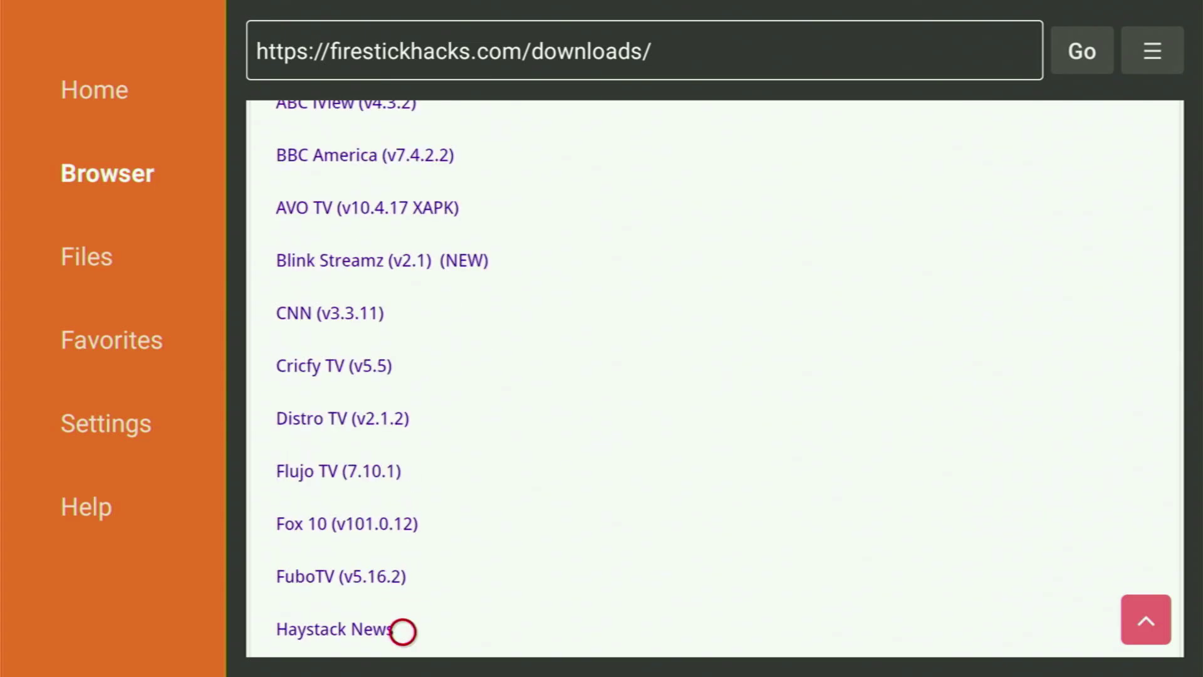
{"action": "scroll", "coordinate": [402, 631], "scroll_direction": "down", "scroll_amount": 4}
{"action": "scroll", "coordinate": [402, 632], "scroll_direction": "down", "scroll_amount": 4}
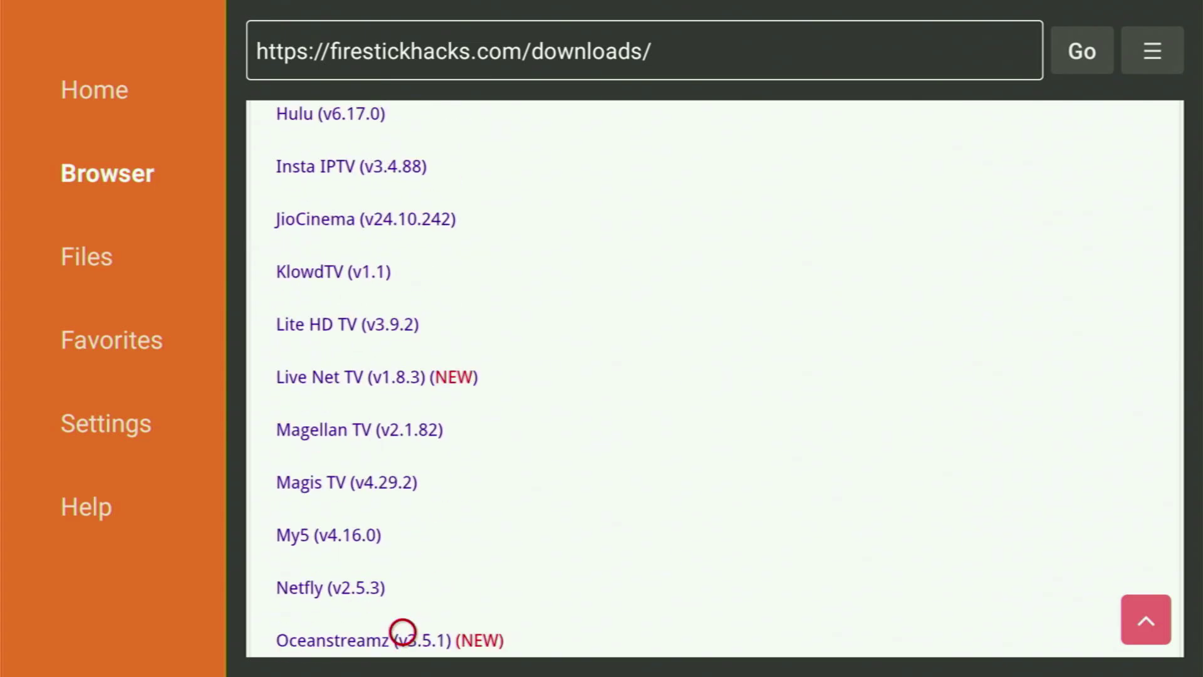
{"action": "scroll", "coordinate": [402, 632], "scroll_direction": "up", "scroll_amount": 5}
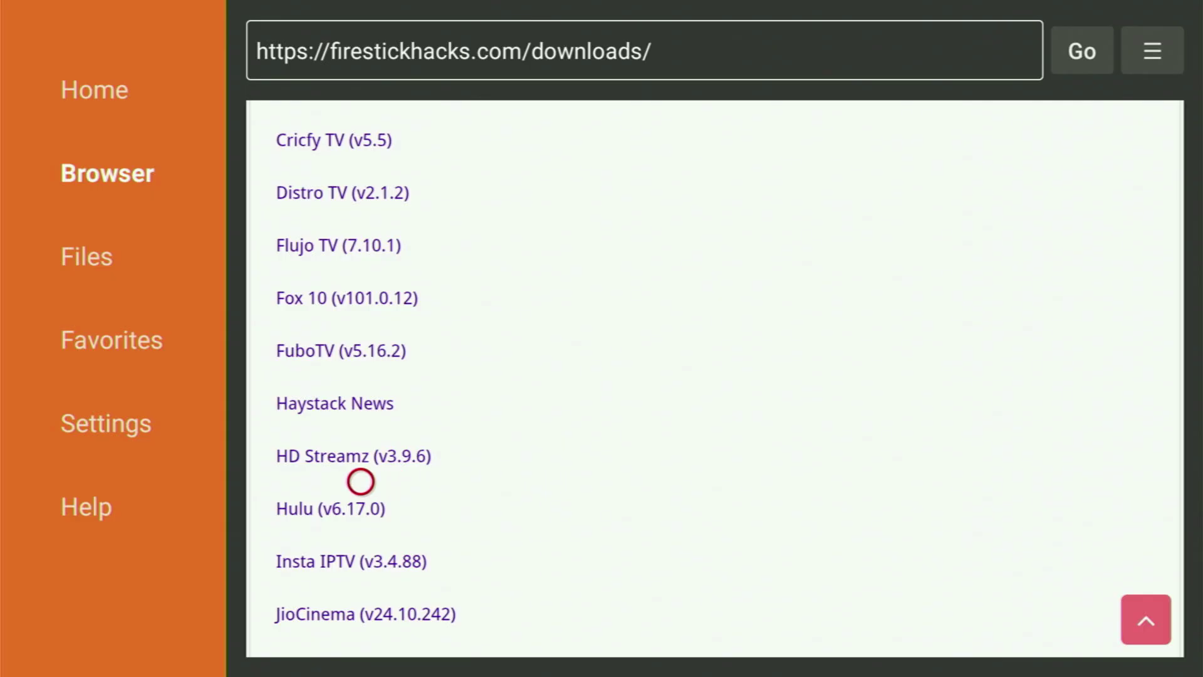
{"action": "left_click", "coordinate": [359, 454]}
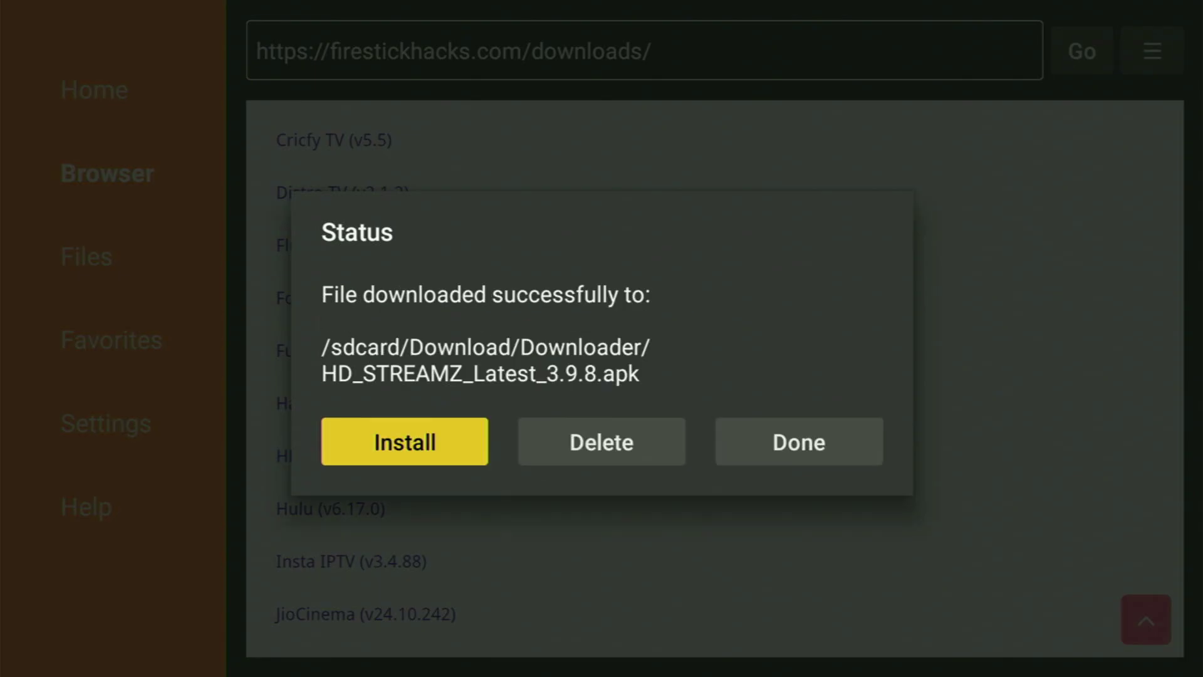
Step: Install HD Streamz and delete the downloaded file HD_STREAMZ_Latest_3.9.8.apk
{"action": "key", "text": "Return"}
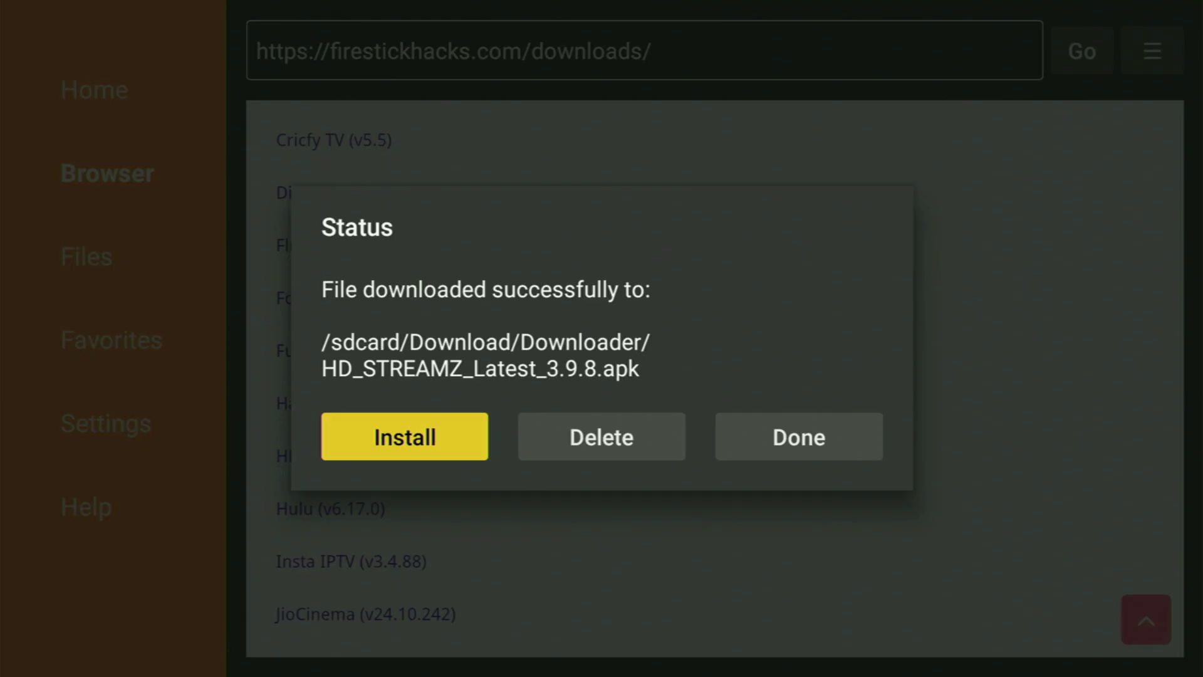
{"action": "key", "text": "Right"}
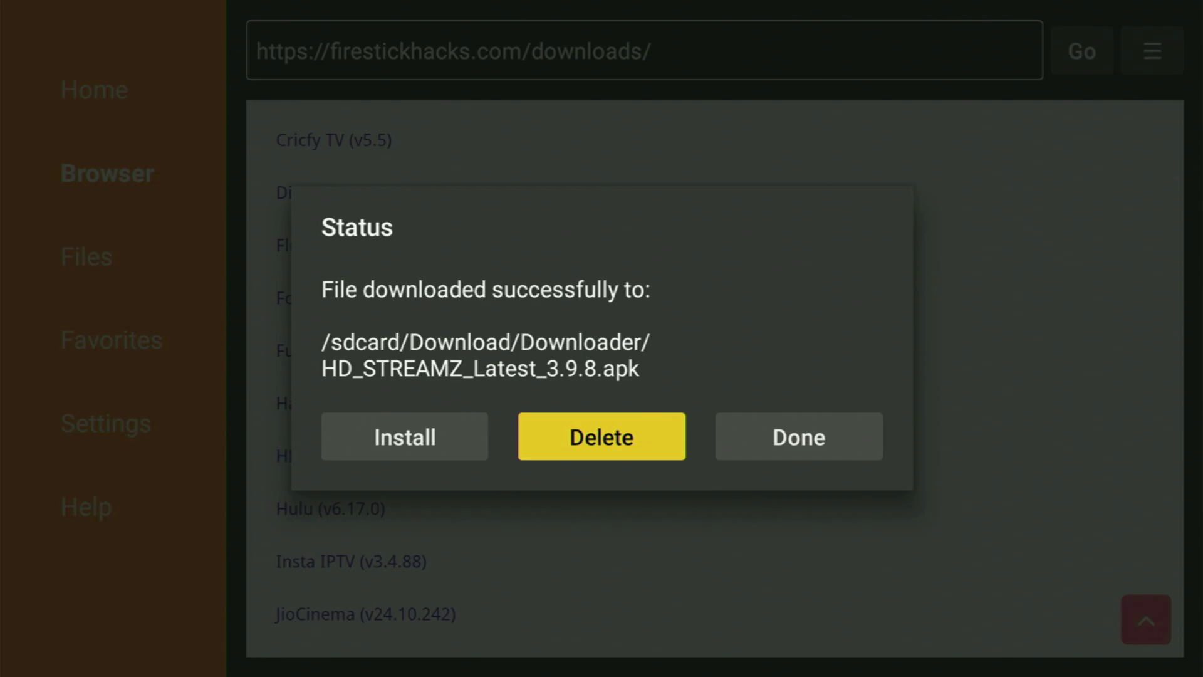
{"action": "key", "text": "Return"}
{"action": "key", "text": "Left"}
{"action": "key", "text": "Return"}
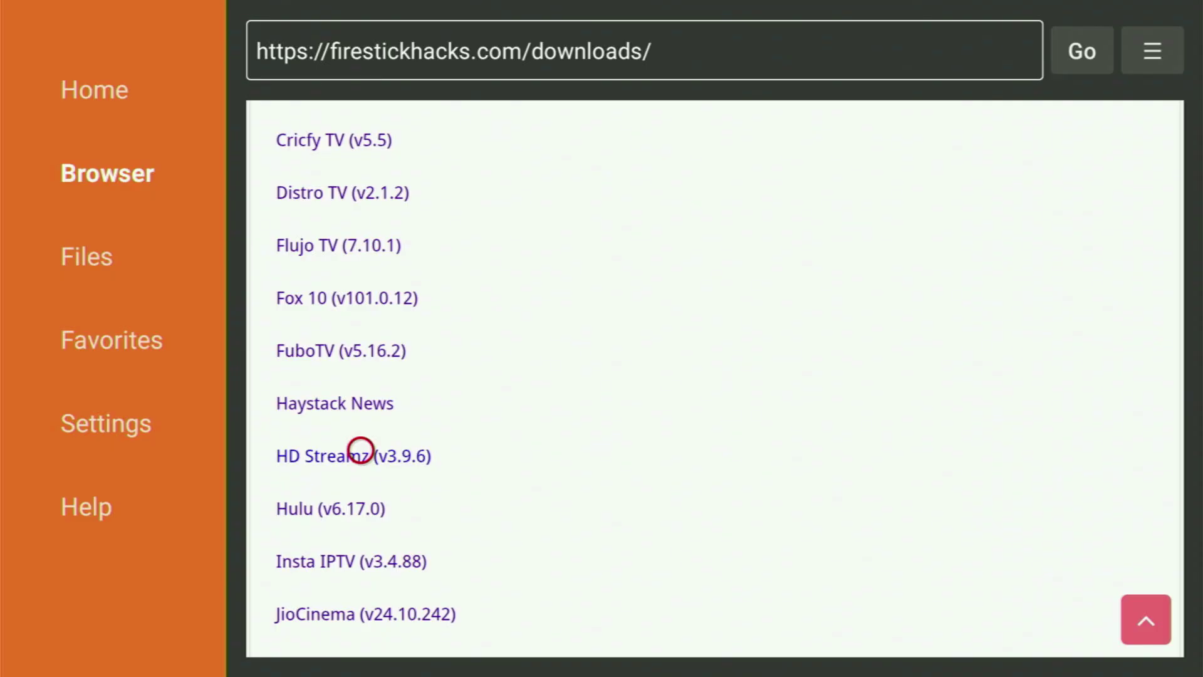
Step: Leave Downloader for the Fire TV home screen and bring up Your Apps & Channels
{"action": "key", "text": "Home"}
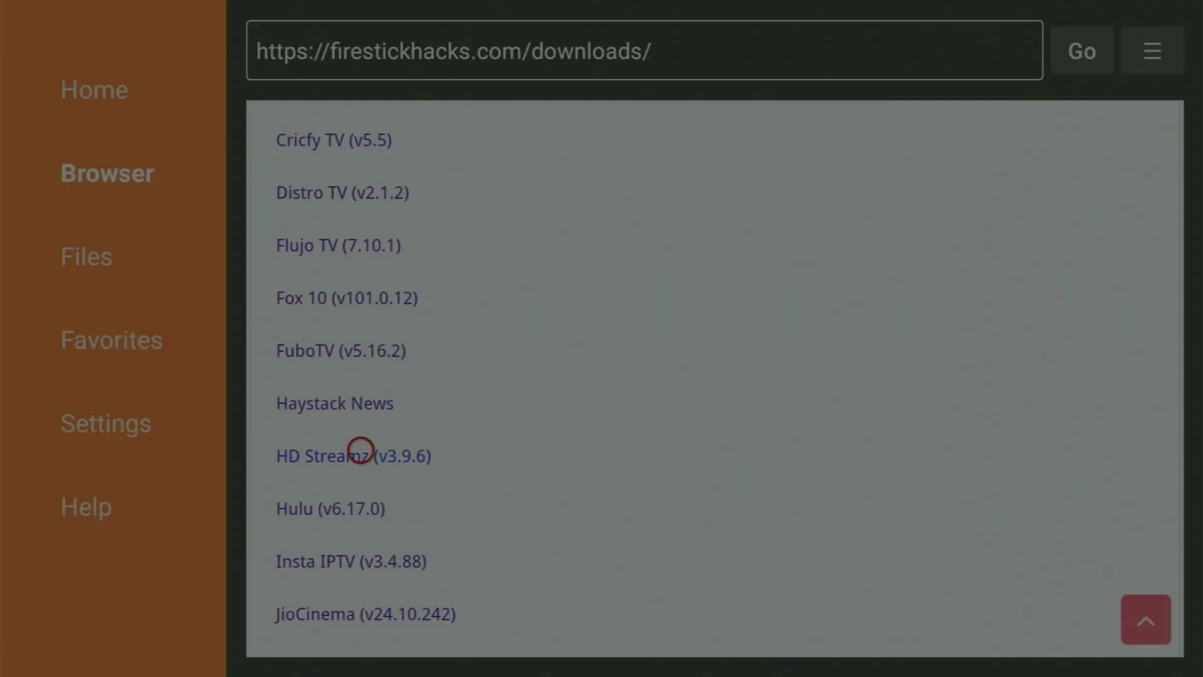
{"action": "key", "text": "Right"}
{"action": "key", "text": "Right"}
{"action": "key", "text": "Right"}
{"action": "key", "text": "Right"}
{"action": "key", "text": "Right"}
{"action": "key", "text": "Right"}
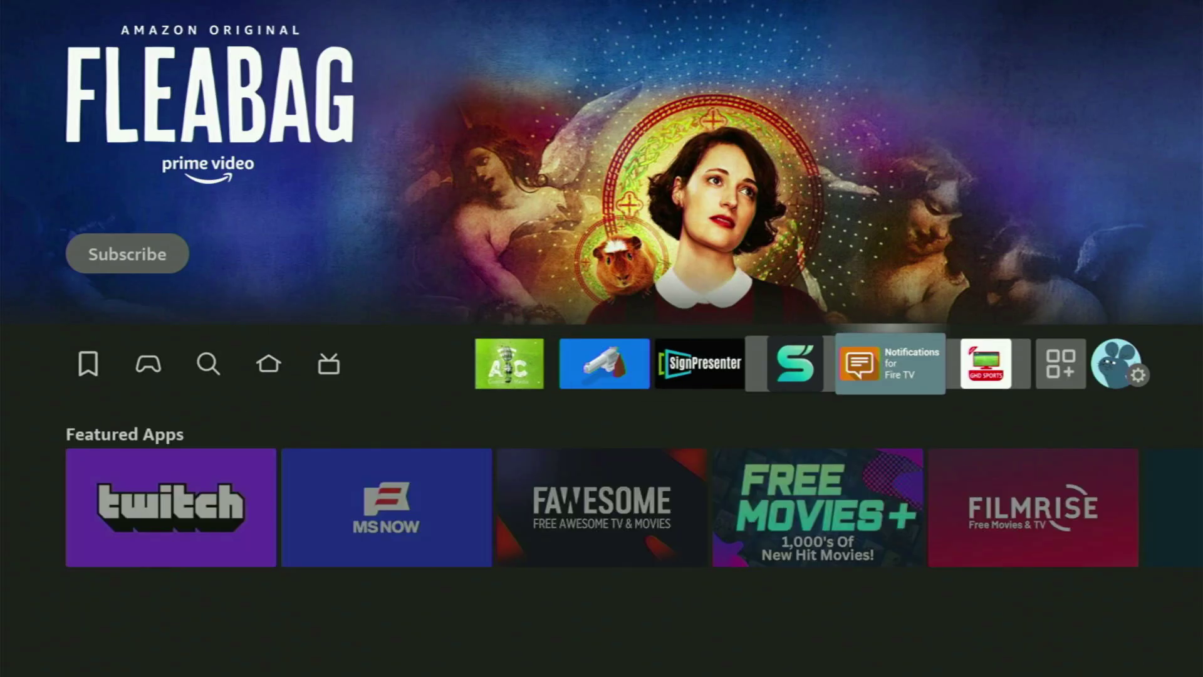
{"action": "key", "text": "Return"}
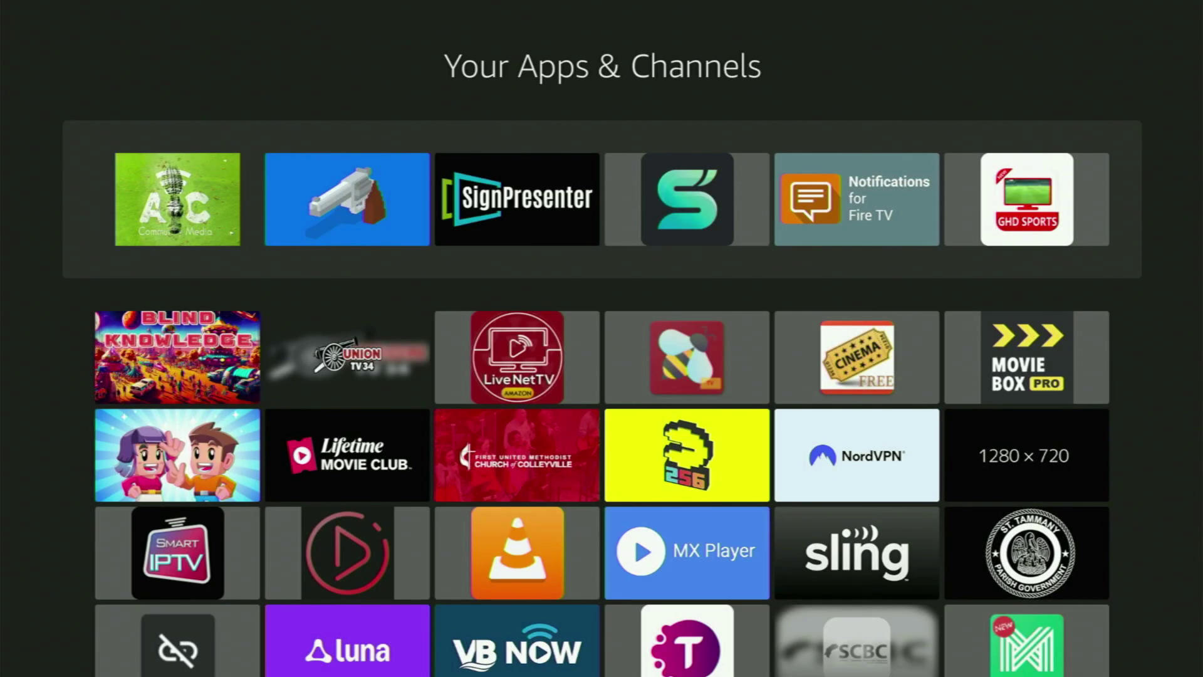
Step: Find HD Streamz at the end of the installed apps and move it to the front
{"action": "key", "text": "Down"}
{"action": "key", "text": "Down"}
{"action": "key", "text": "Down"}
{"action": "key", "text": "Down"}
{"action": "key", "text": "Left"}
{"action": "key", "text": "Left"}
{"action": "key", "text": "Left"}
{"action": "key", "text": "Left"}
{"action": "key", "text": "Left"}
{"action": "key", "text": "Down"}
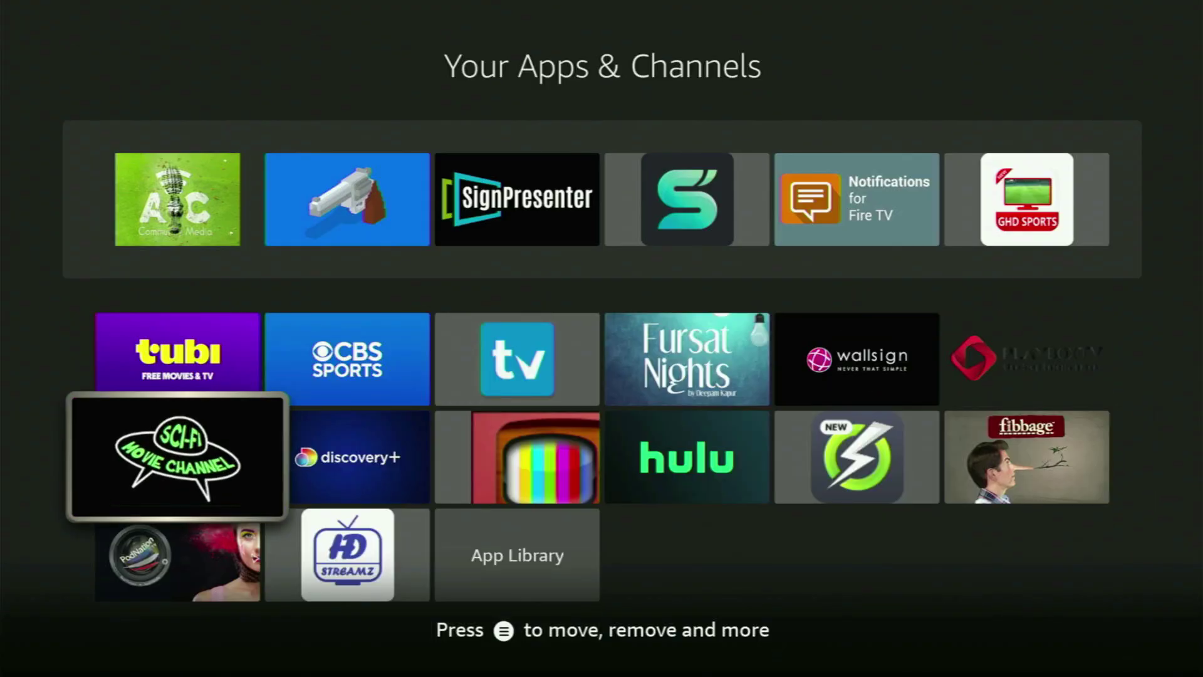
{"action": "key", "text": "Down"}
{"action": "key", "text": "Right"}
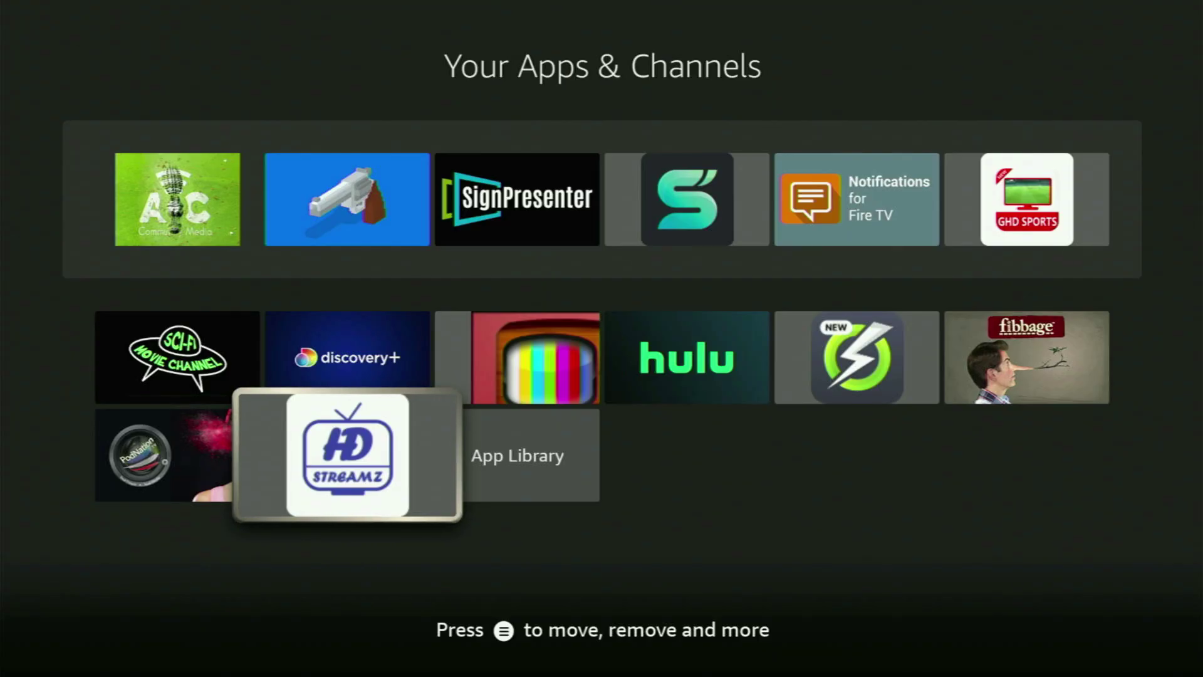
{"action": "key", "text": "Menu"}
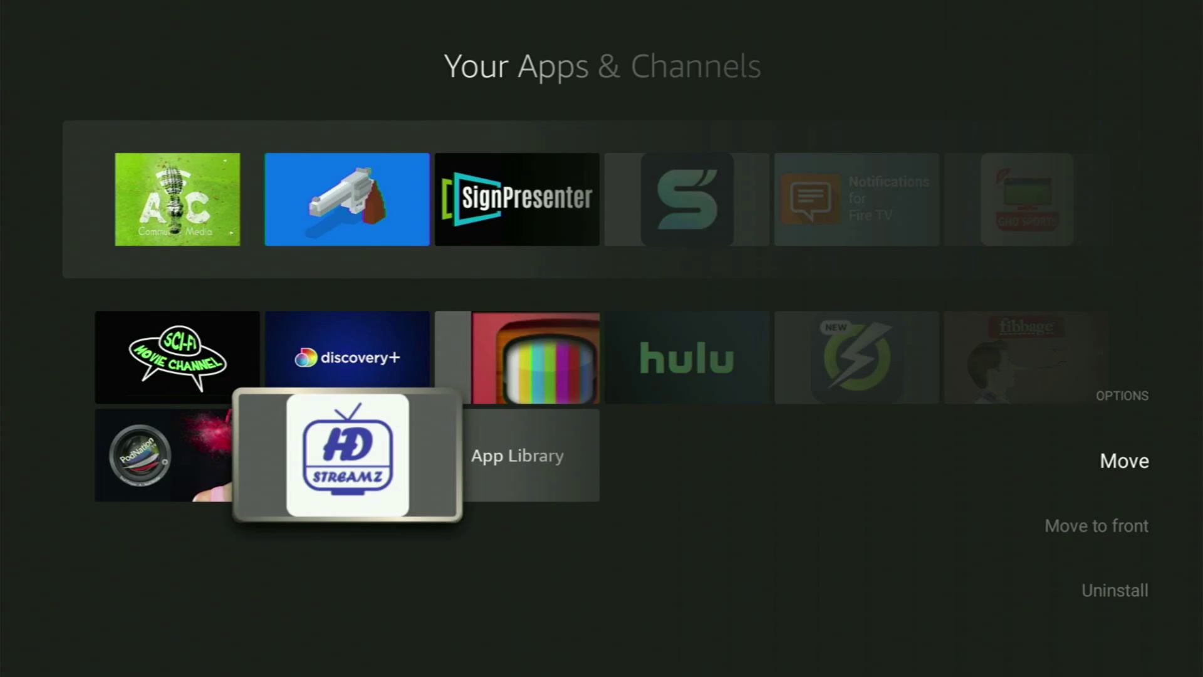
{"action": "key", "text": "Down"}
{"action": "key", "text": "Return"}
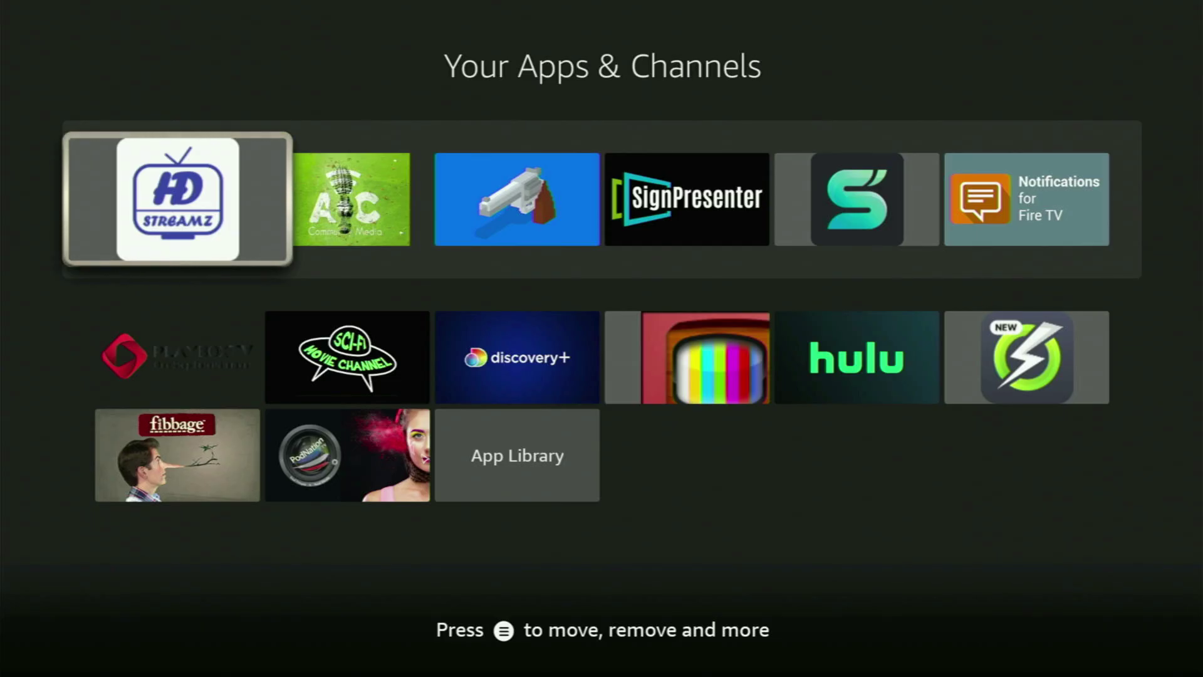
Step: Go to NordVPN among the installed apps
{"action": "key", "text": "Down"}
{"action": "key", "text": "Down"}
{"action": "key", "text": "Right"}
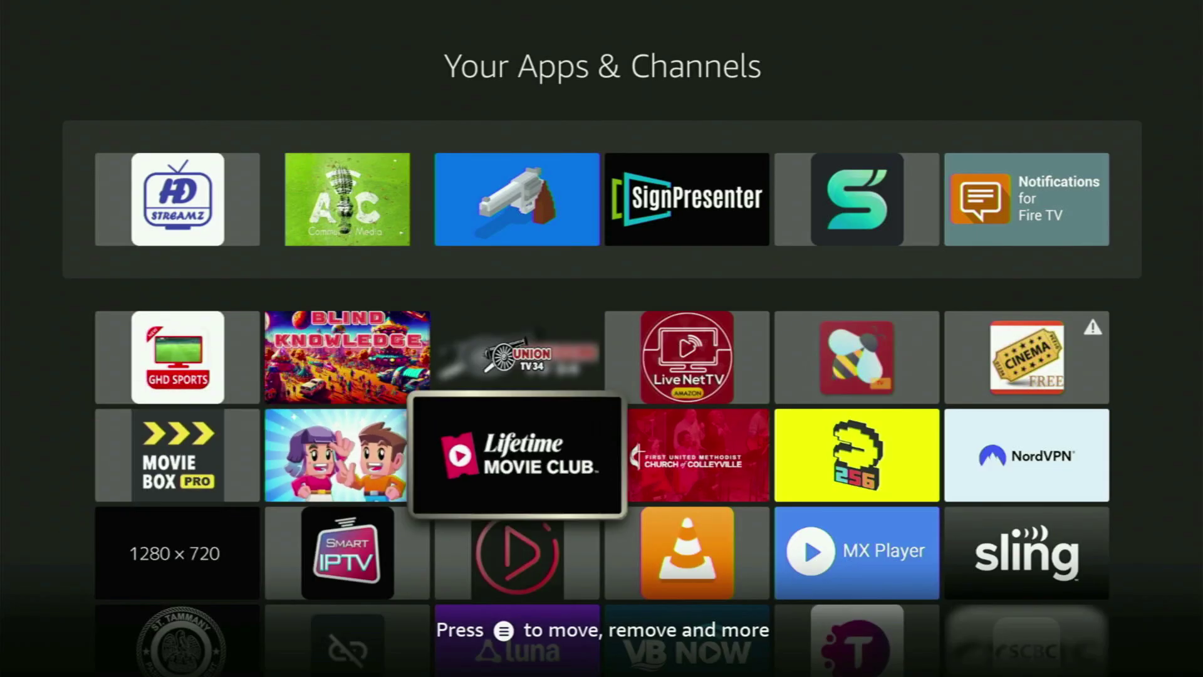
{"action": "key", "text": "Right"}
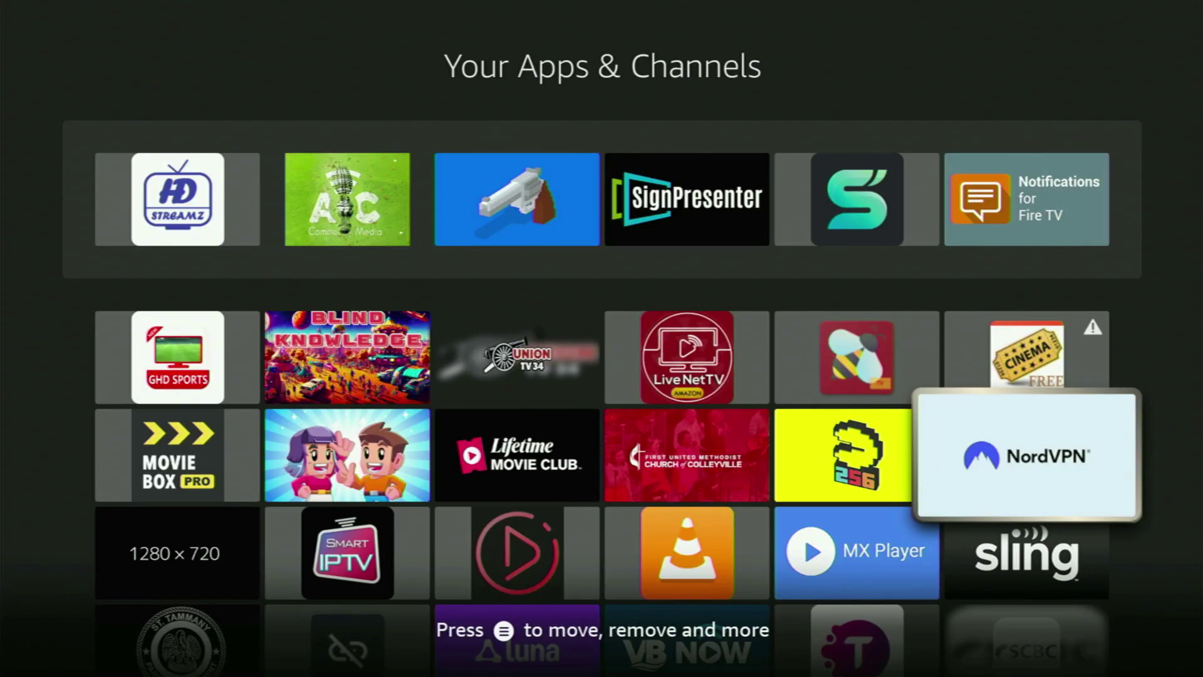